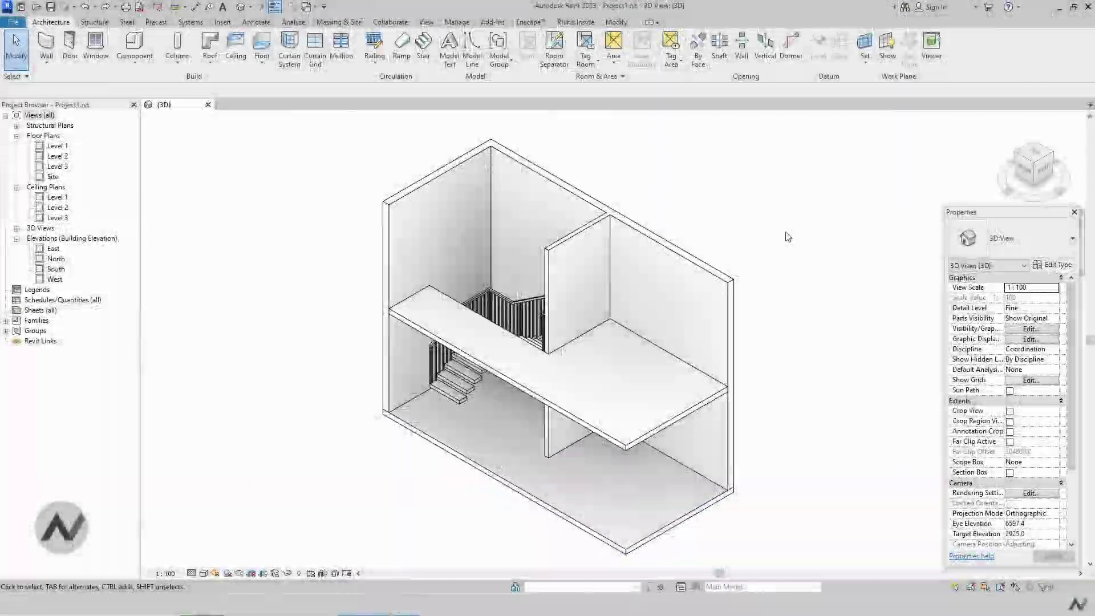
Duplicate the stair railing's 1100mm type as a new railing type named 'Wall Mounted'.
click(522, 310)
click(1038, 267)
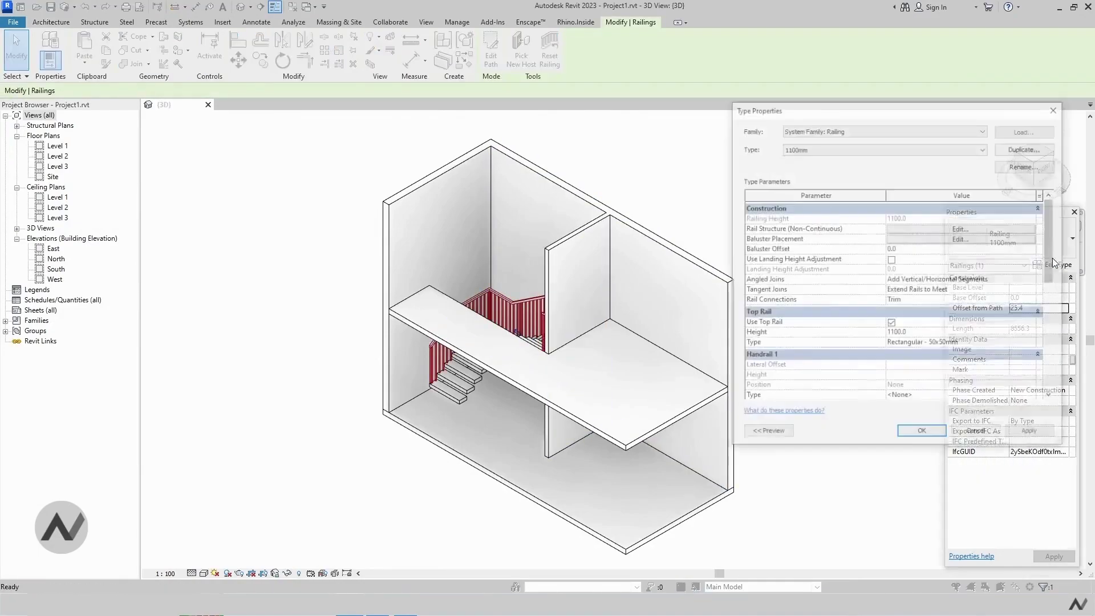
click(1022, 149)
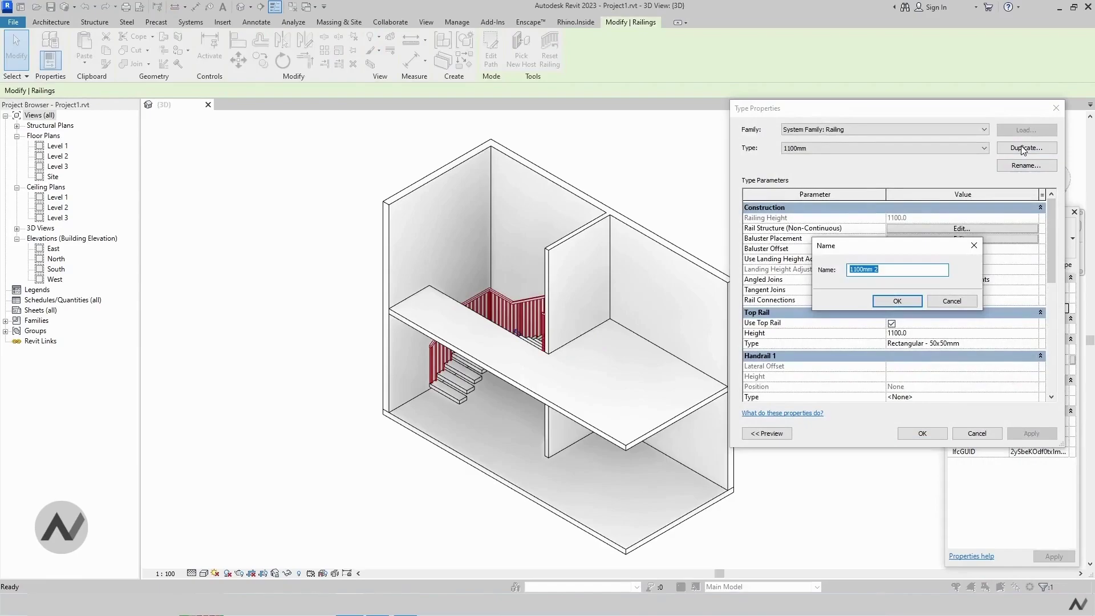
text(Wall Mounted)
click(895, 301)
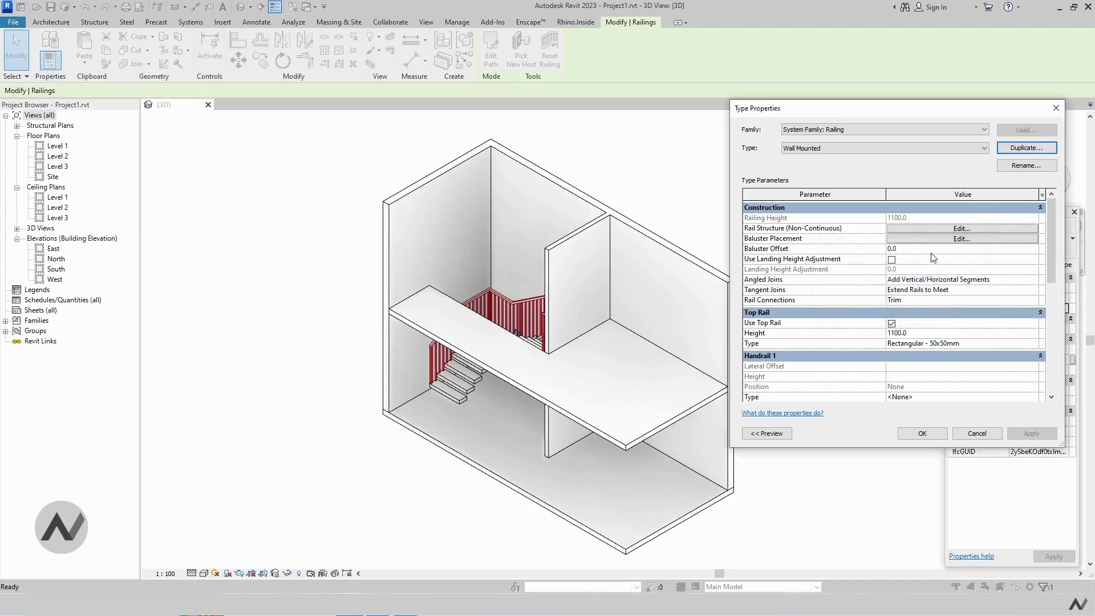
Set regular balusters, per-tread balusters, and start, corner and end posts all to None.
click(951, 239)
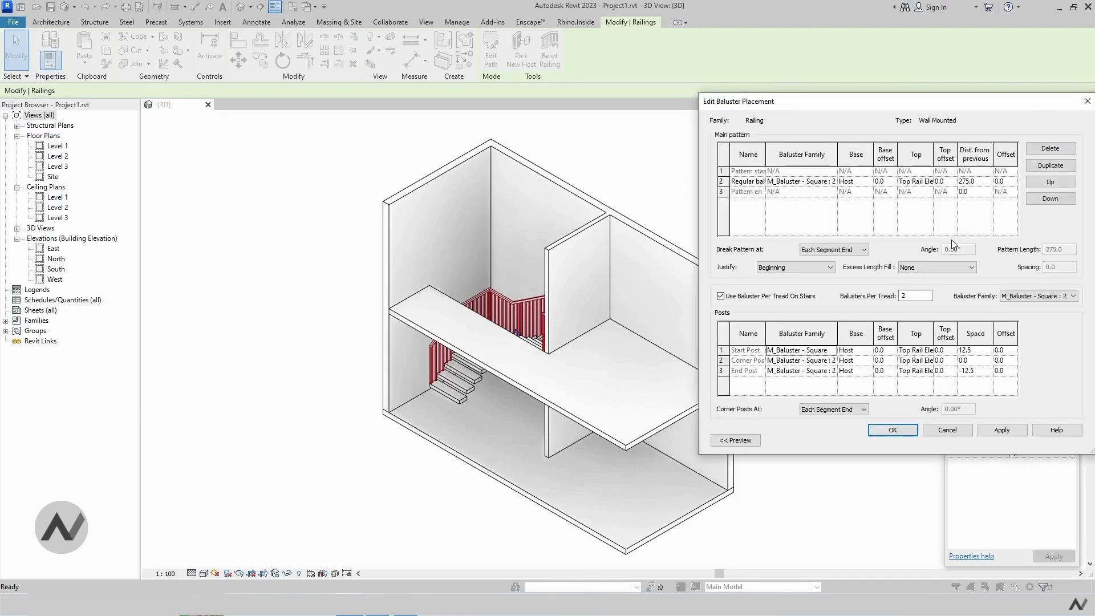
click(834, 182)
click(820, 192)
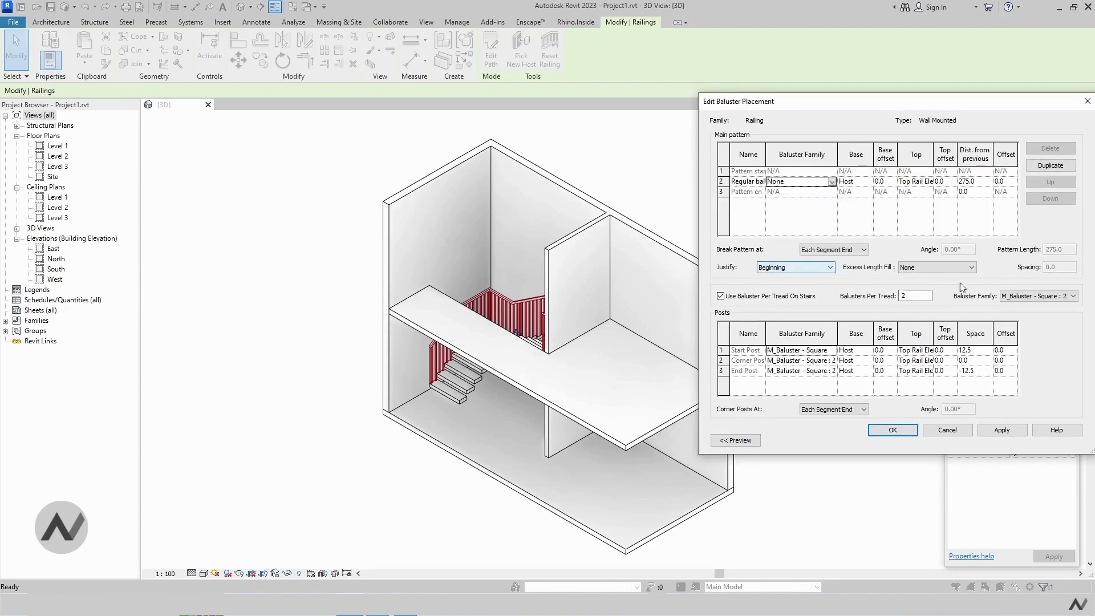
click(1030, 295)
click(1025, 306)
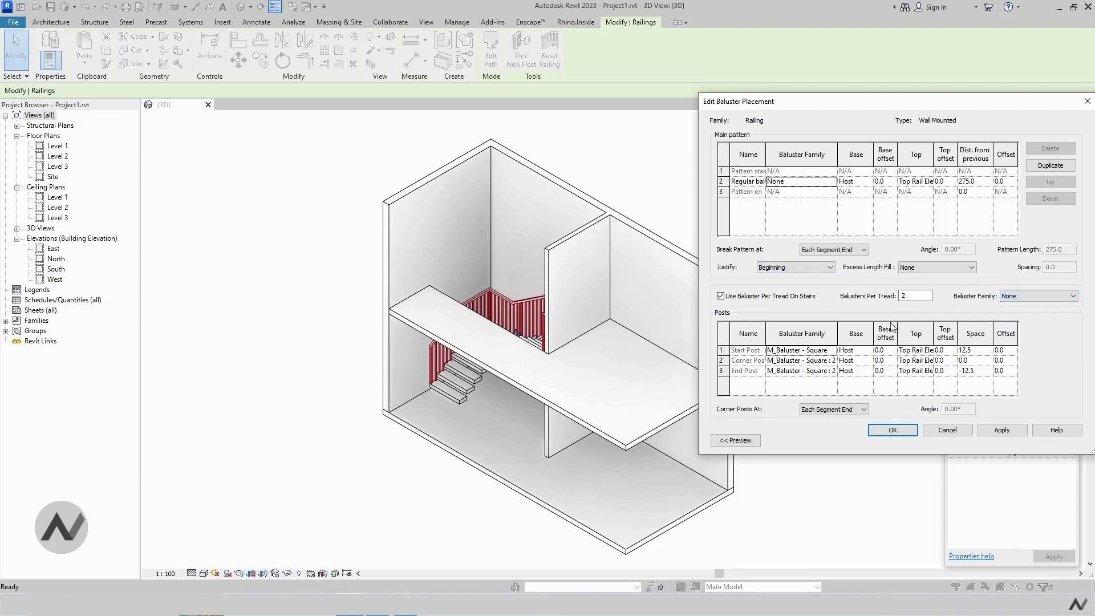
click(831, 351)
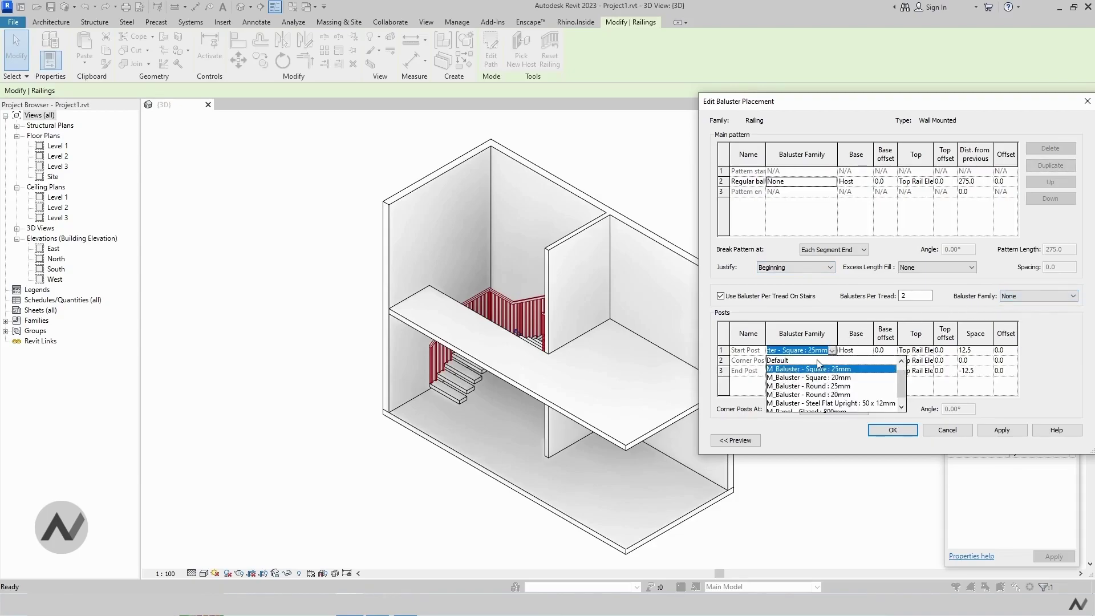
scroll(816, 360, up, 1)
click(820, 361)
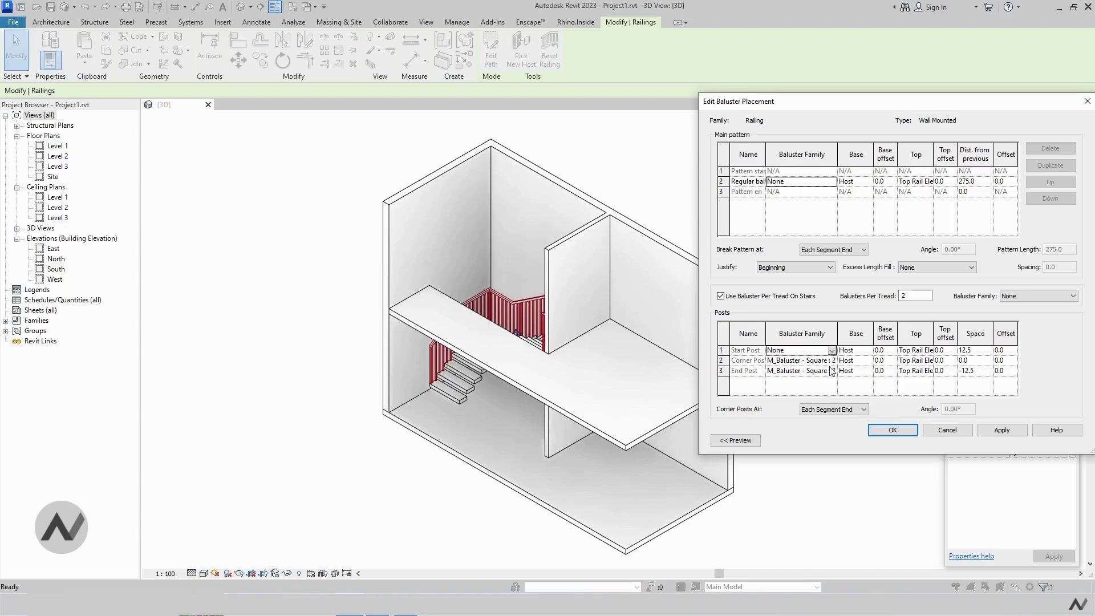
click(831, 363)
click(816, 372)
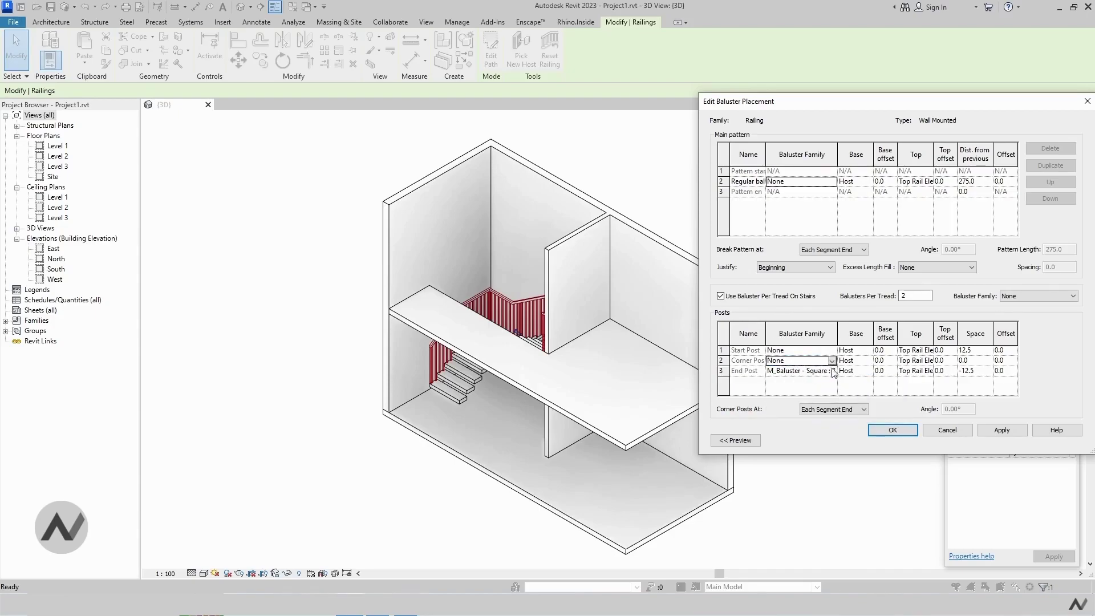
click(800, 381)
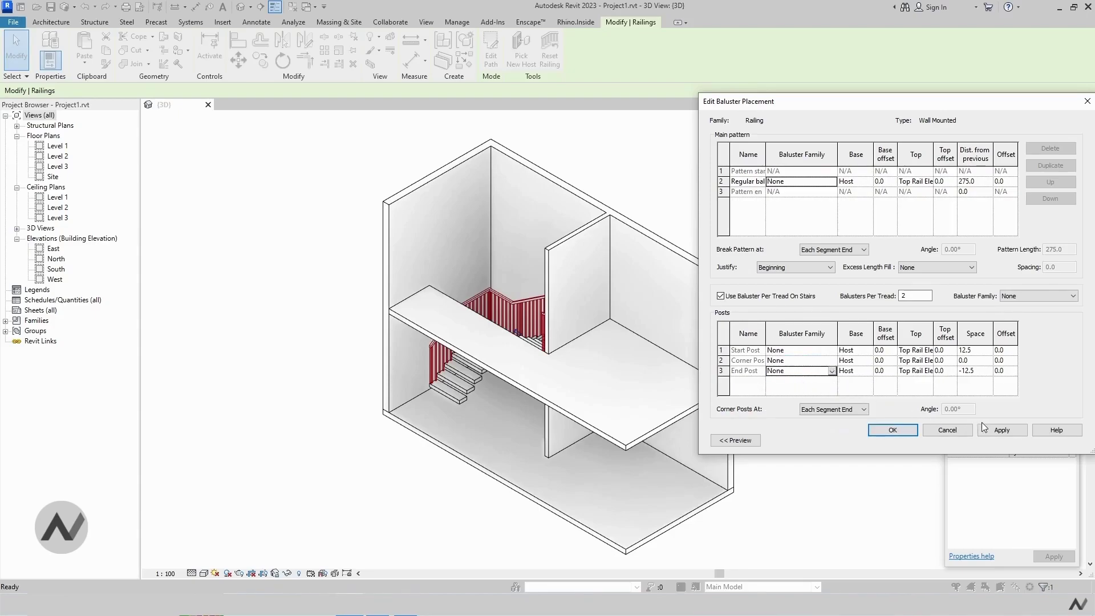
click(898, 429)
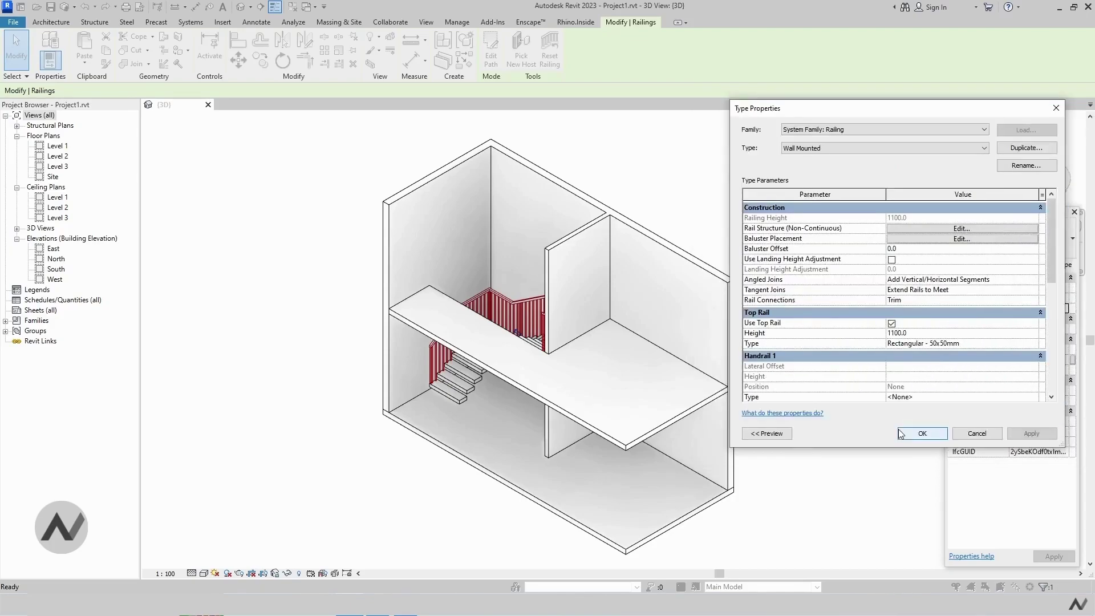
Apply the baluster changes, close Type Properties and orbit to a frontal view.
click(1029, 433)
click(925, 434)
scroll(491, 324, up, 2)
mouse_move(490, 322)
shift+middle_down()
mouse_move(563, 291)
mouse_move(467, 335)
shift+middle_up()
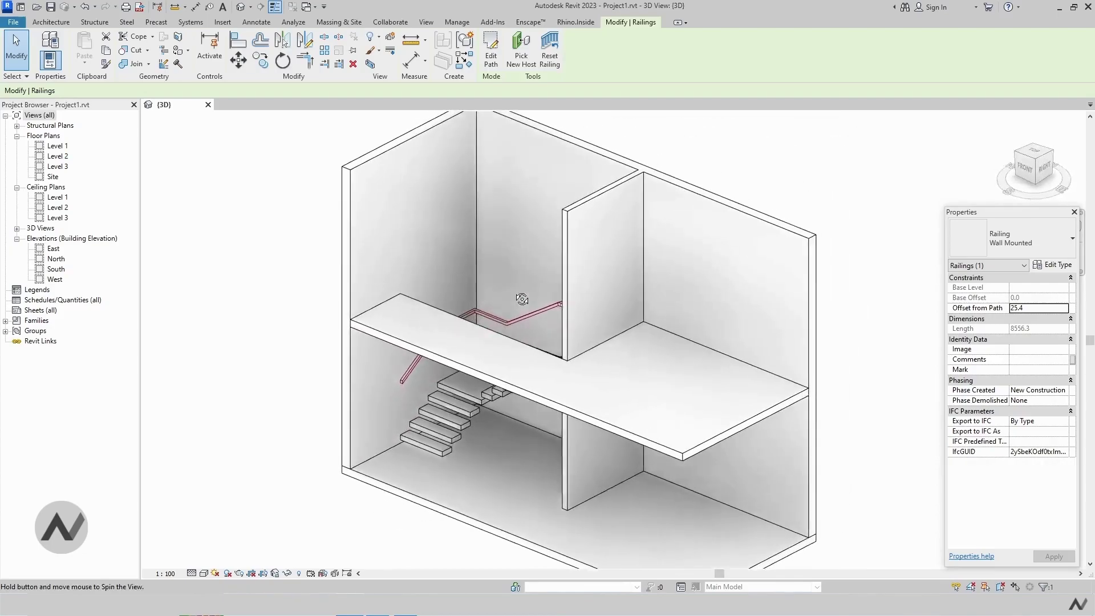
Give the Pipe – Wall Mount Handrail 1 the M_Rectangular Handrail : 50 x 50mm profile.
click(1043, 269)
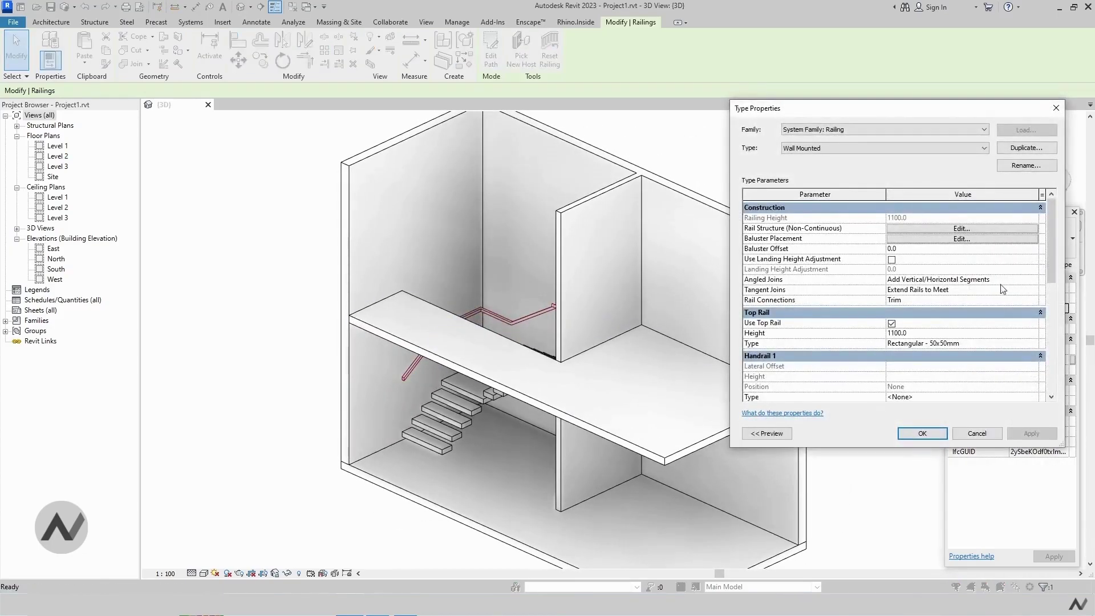
scroll(975, 345, down, 1)
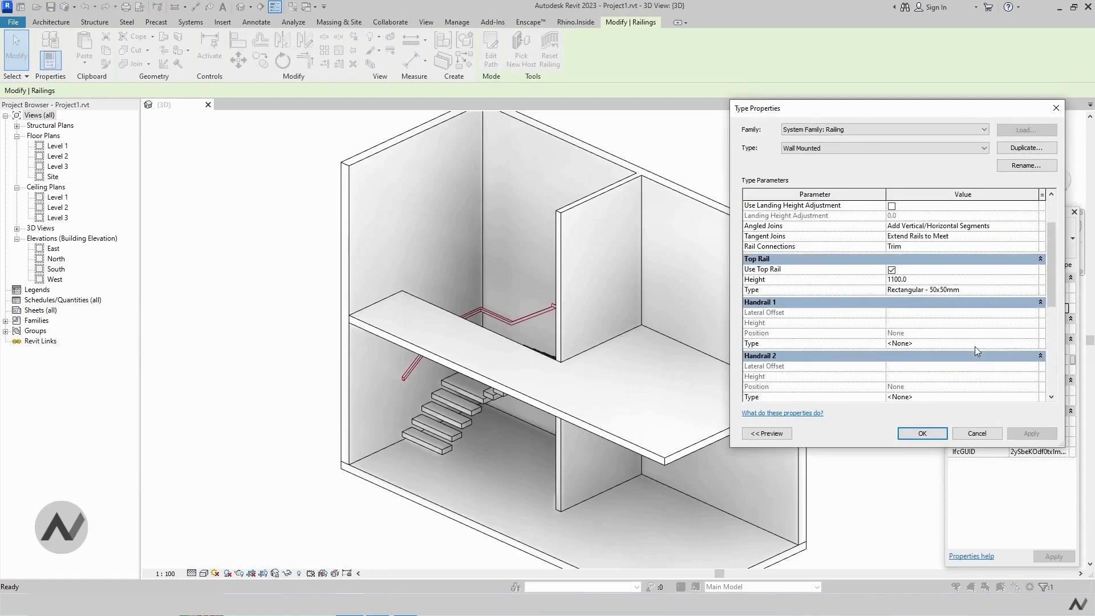
click(1034, 341)
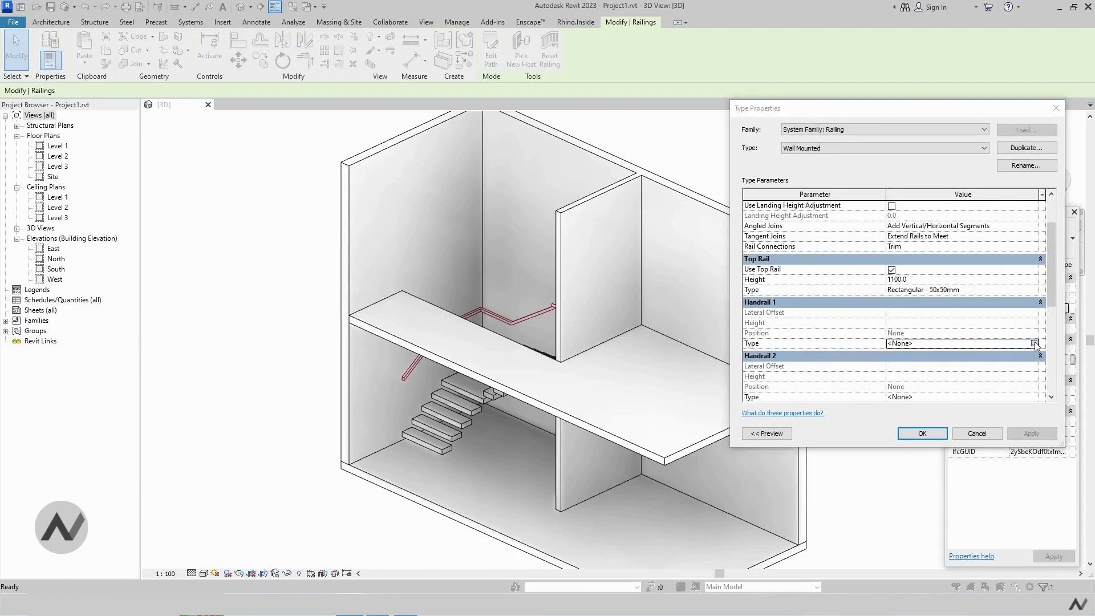
click(1058, 107)
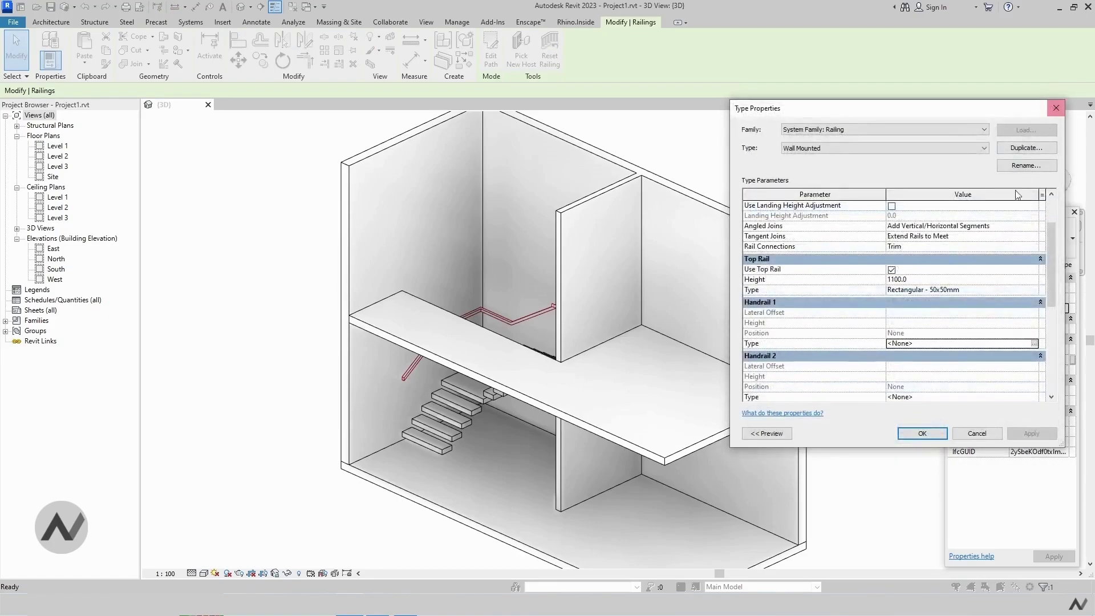
click(1034, 343)
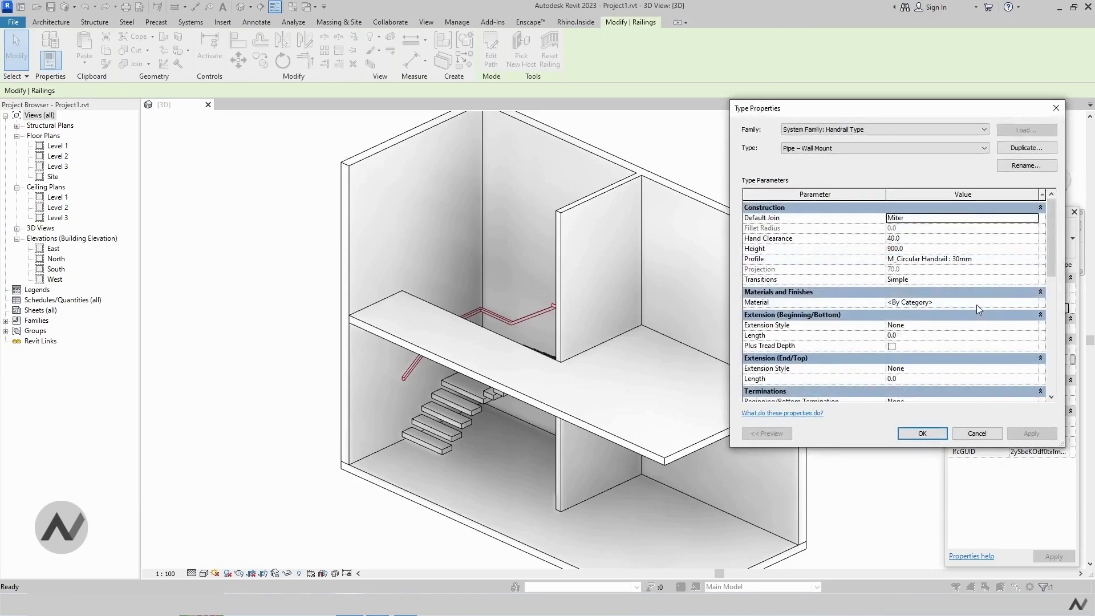
click(1033, 260)
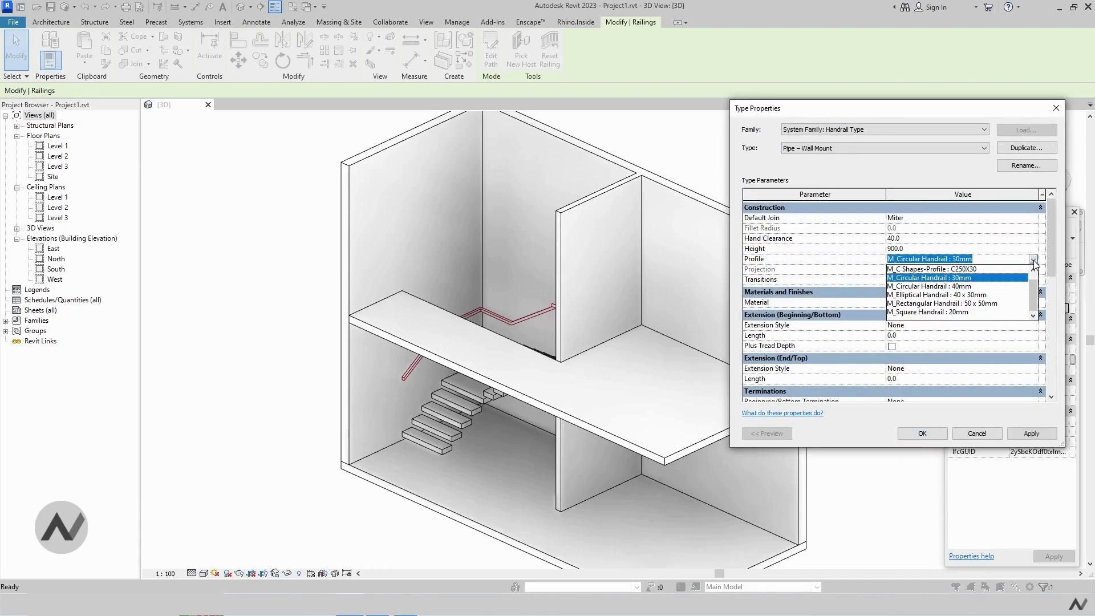
click(975, 304)
click(1031, 435)
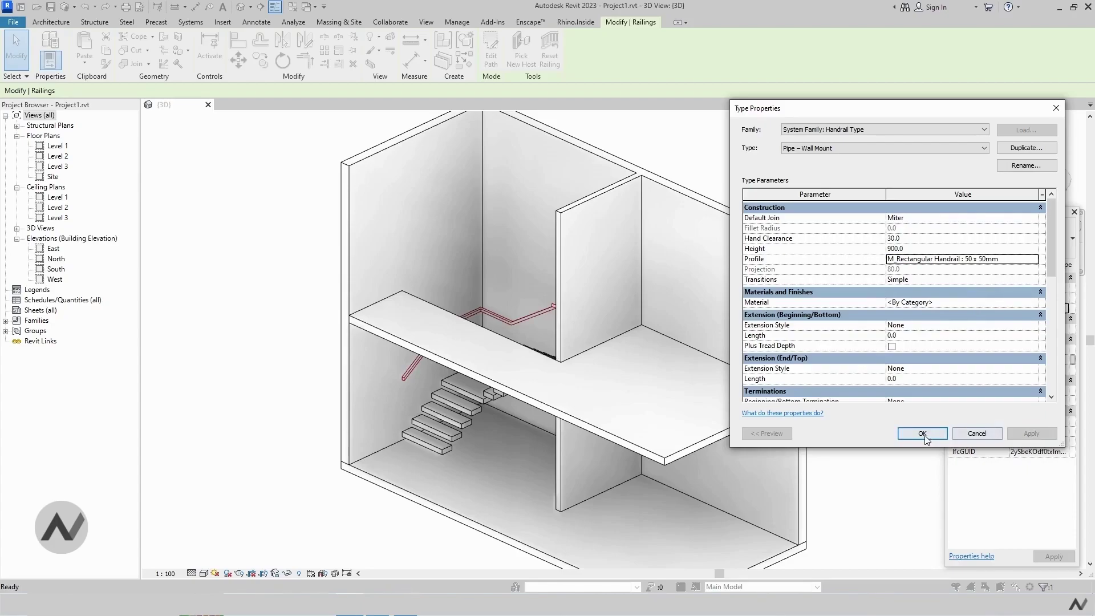
click(922, 433)
Set the Handrail 1 position to Left and apply it.
click(1031, 434)
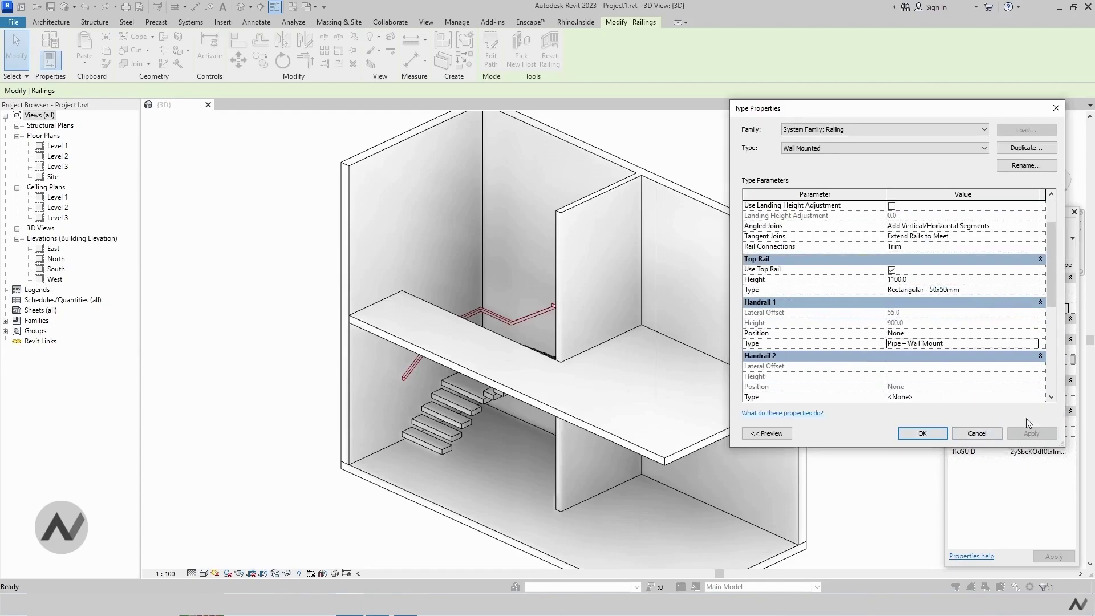
click(1021, 333)
click(1033, 334)
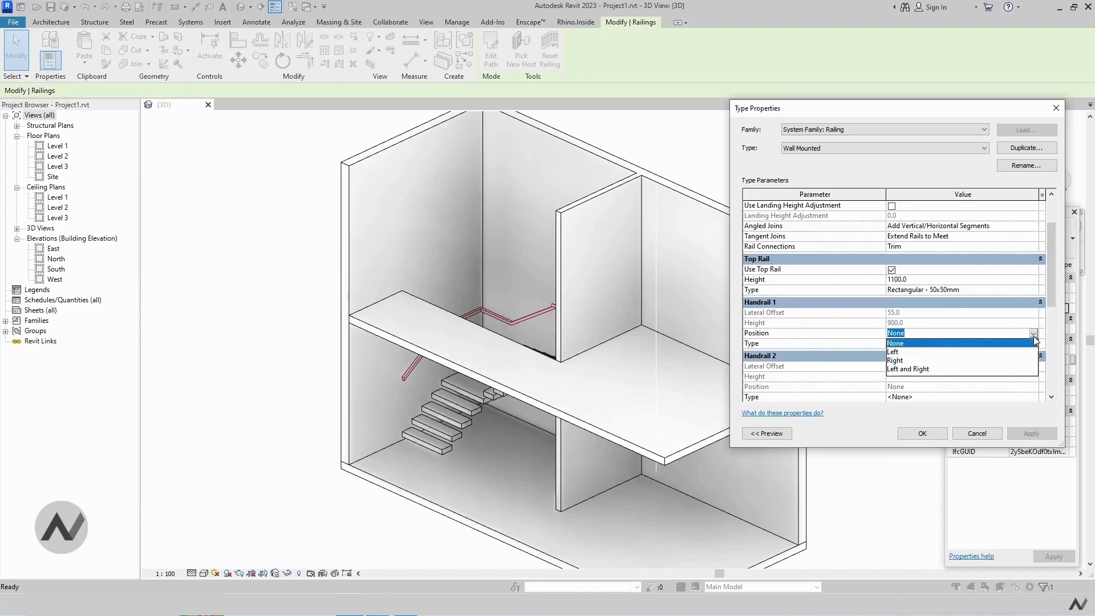
click(896, 353)
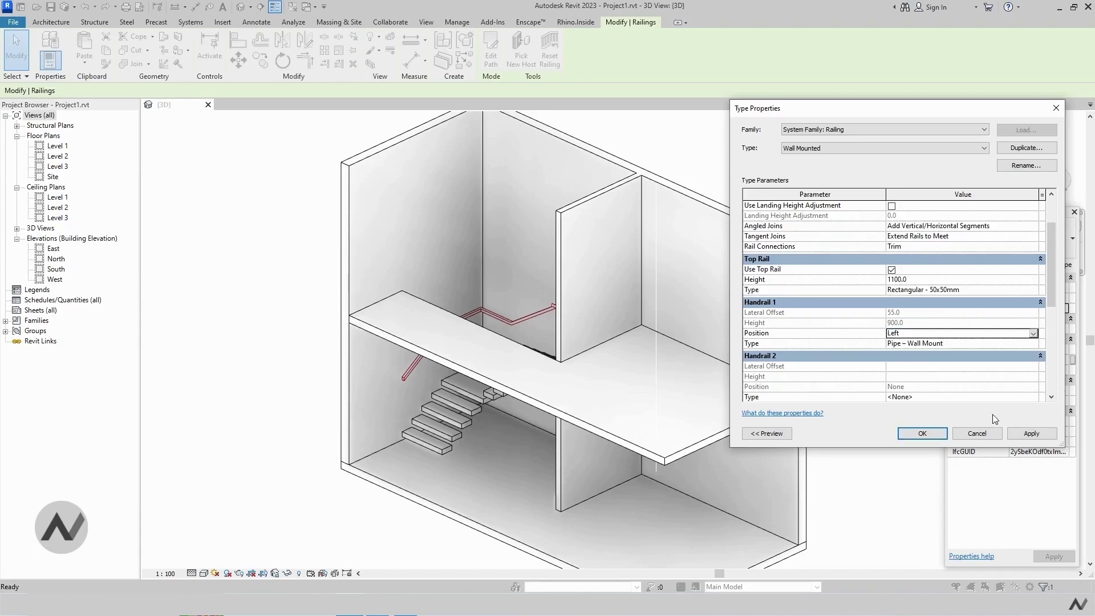
click(1030, 434)
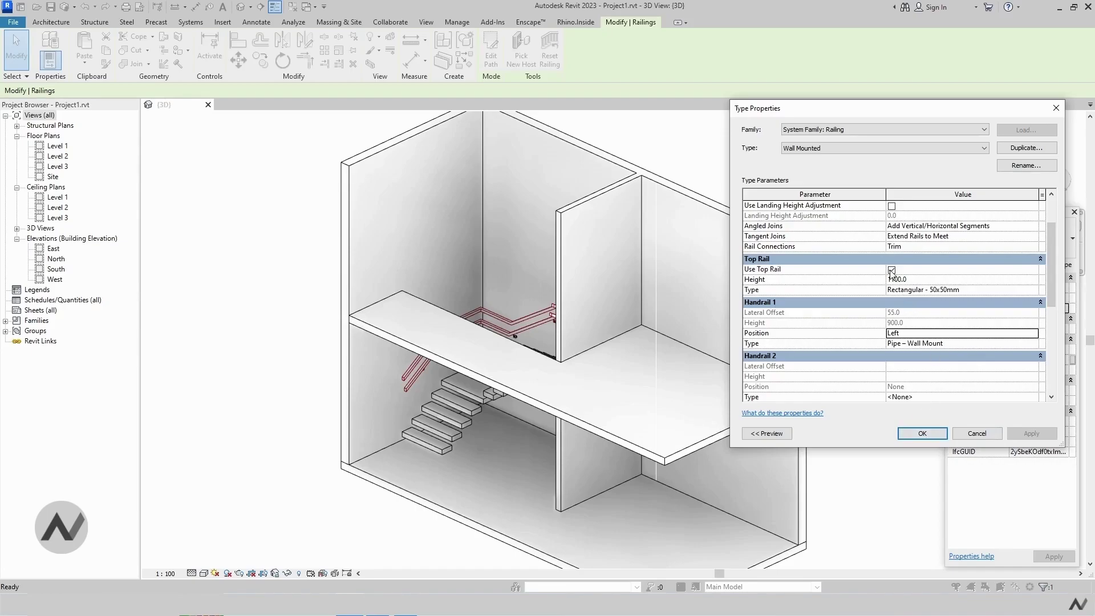
Turn off Use Top Rail, apply, and orbit to inspect the new handrail.
click(891, 270)
click(1024, 435)
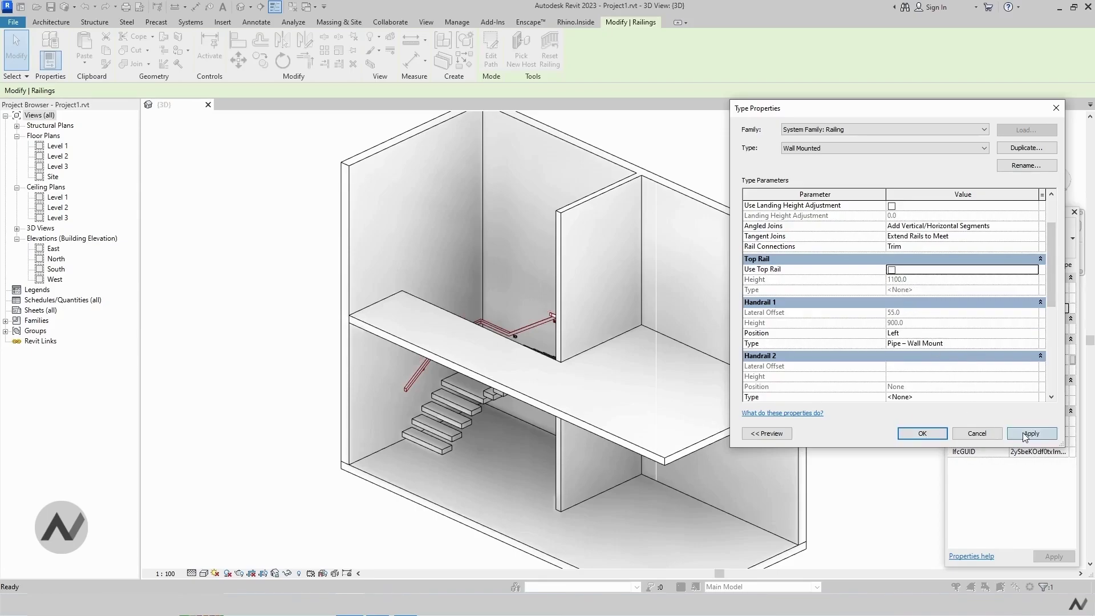
click(911, 438)
mouse_move(889, 410)
shift+middle_down()
mouse_move(834, 395)
mouse_move(684, 393)
shift+middle_up()
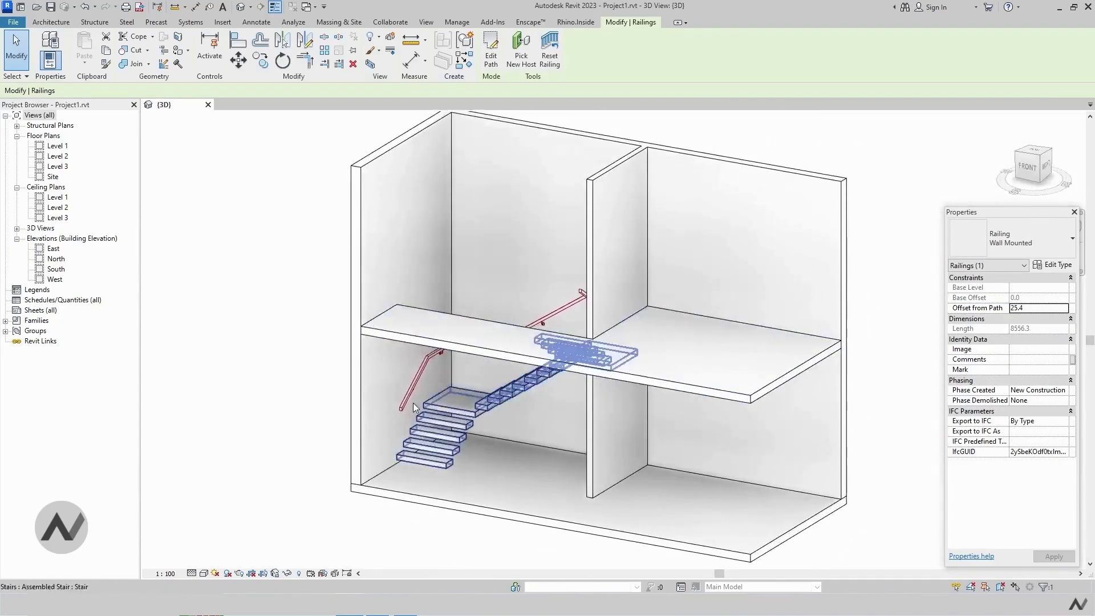
Orbit to a side-on view of the stair showing the handrail supports.
scroll(230, 380, up, 3)
scroll(231, 380, up, 2)
click(230, 379)
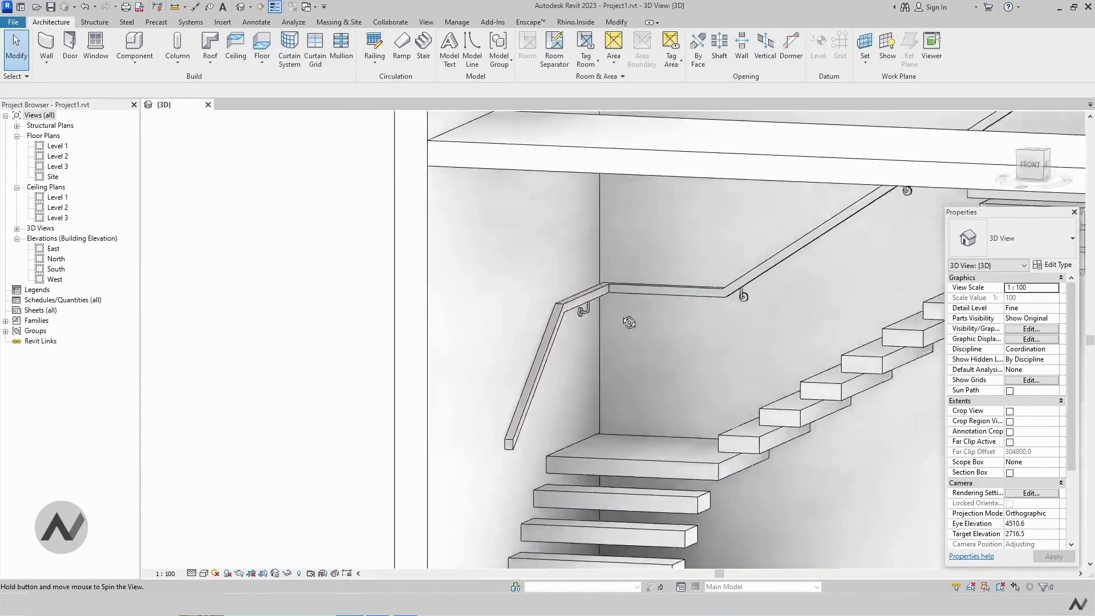
mouse_move(583, 392)
shift+middle_down()
mouse_move(679, 313)
mouse_move(585, 374)
shift+middle_up()
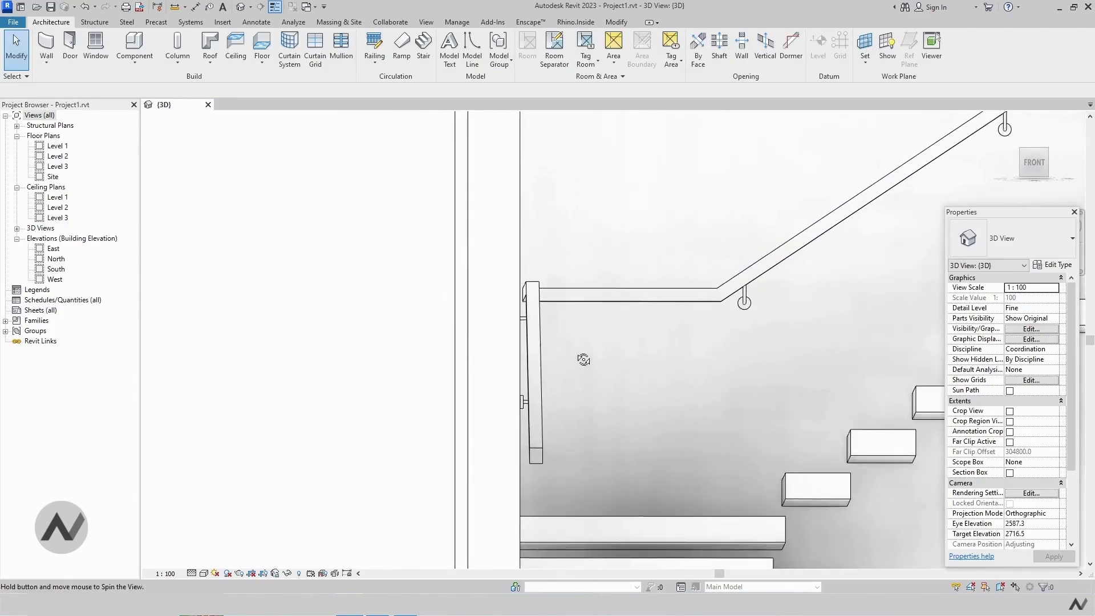
shift+middle_drag(585, 374, 582, 360)
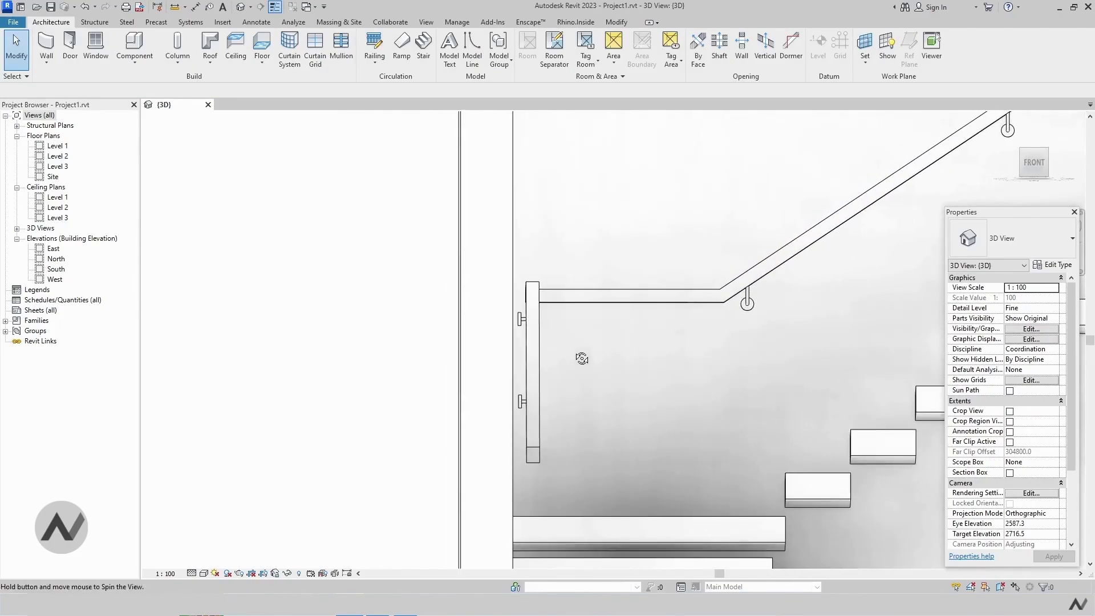
Set the railing's Offset from Path to 0 and view the whole stair.
click(528, 401)
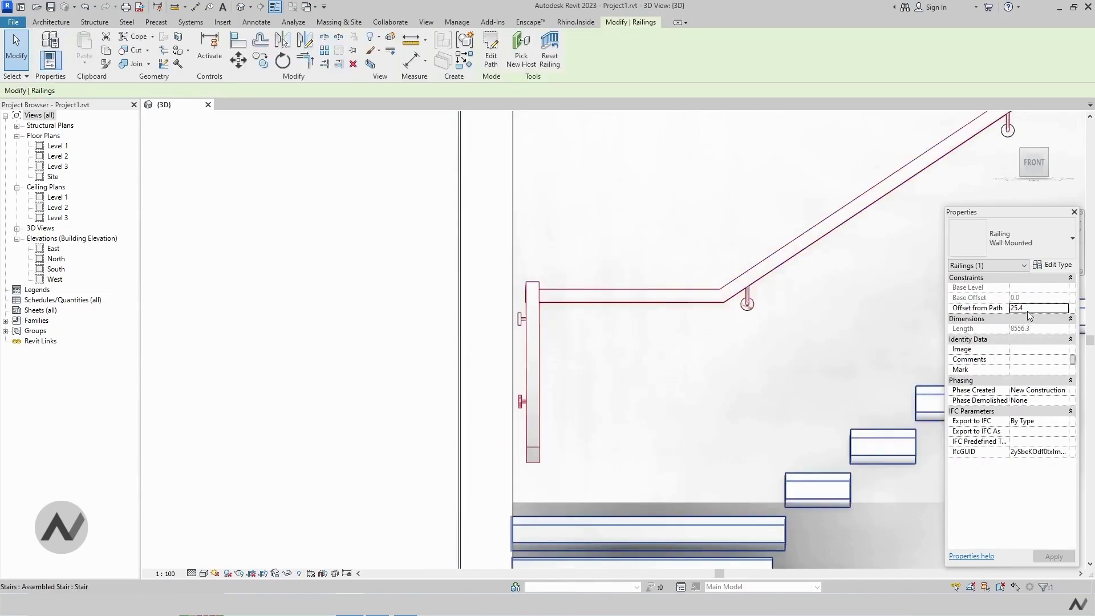
text(0)
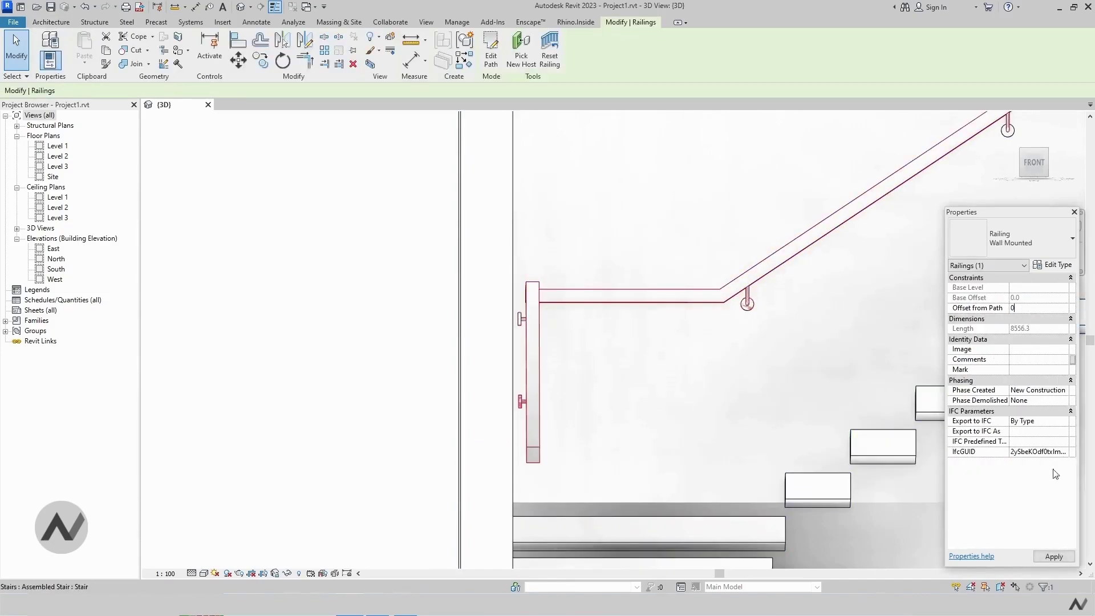
click(1070, 558)
click(473, 359)
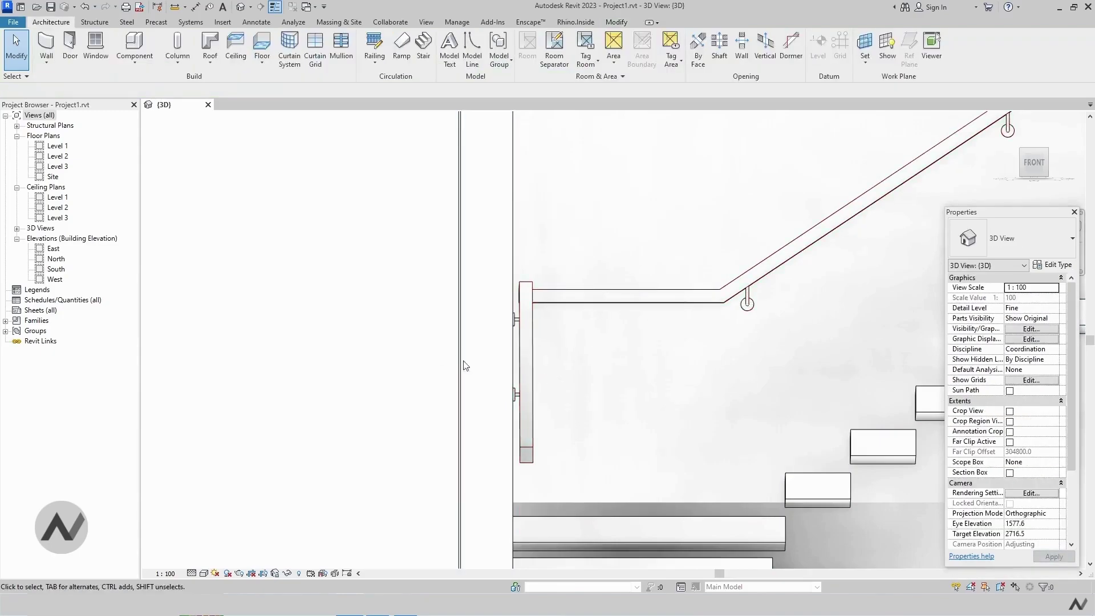
mouse_move(464, 367)
shift+middle_down()
mouse_move(563, 425)
mouse_move(540, 442)
mouse_move(587, 438)
mouse_move(547, 447)
mouse_move(545, 418)
shift+middle_up()
scroll(545, 419, down, 3)
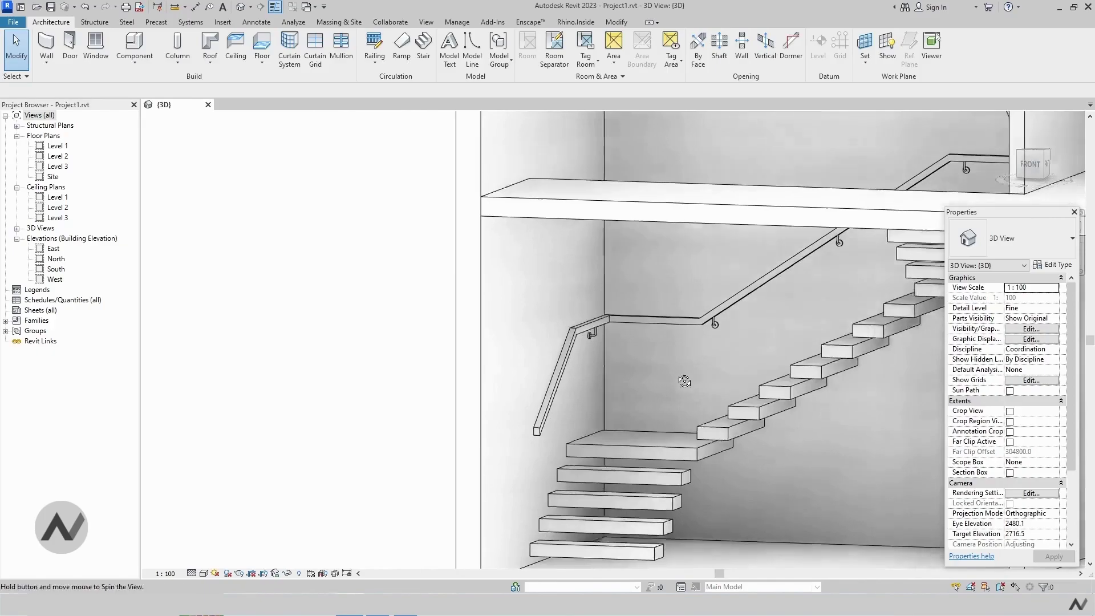
mouse_move(625, 376)
shift+middle_down()
mouse_move(646, 429)
mouse_move(661, 406)
mouse_move(836, 432)
mouse_move(570, 399)
shift+middle_up()
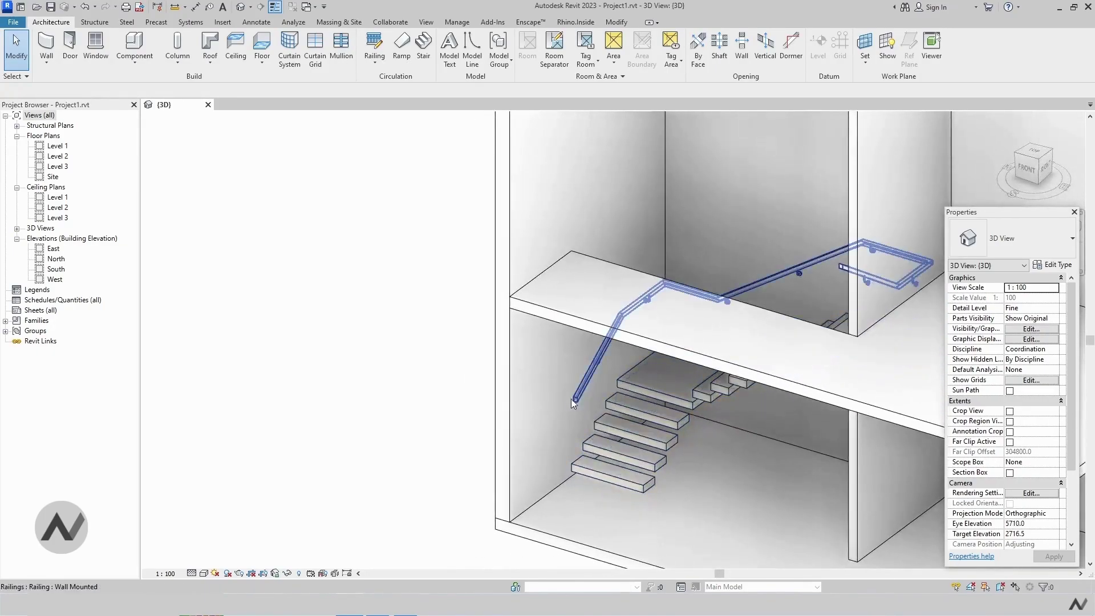
Open the Pipe – Wall Mount handrail type properties from the railing's type settings.
click(576, 394)
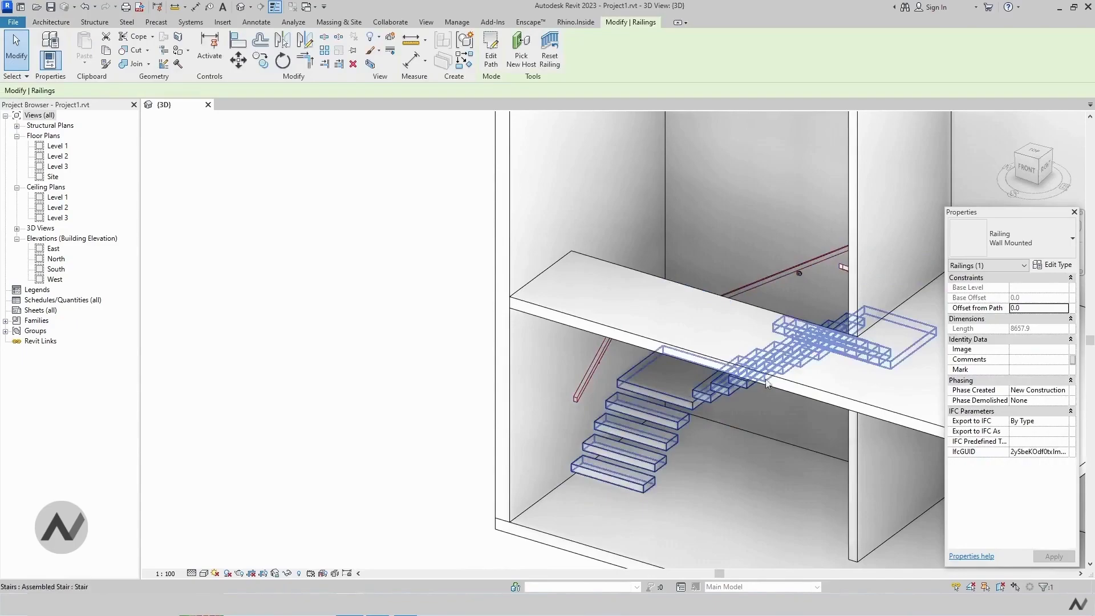
click(1054, 267)
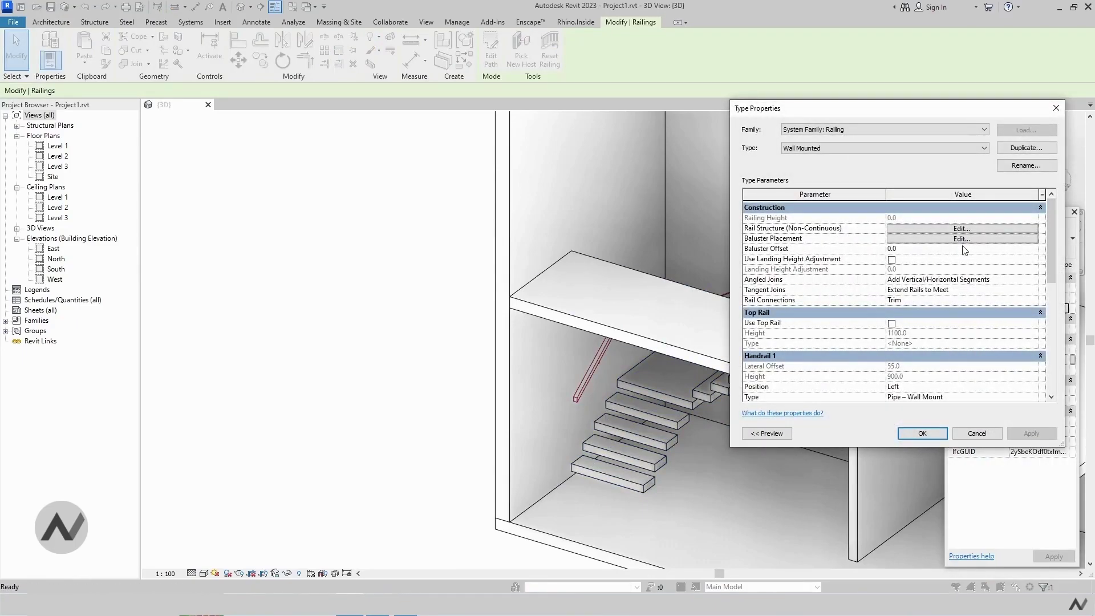
scroll(977, 301, down, 2)
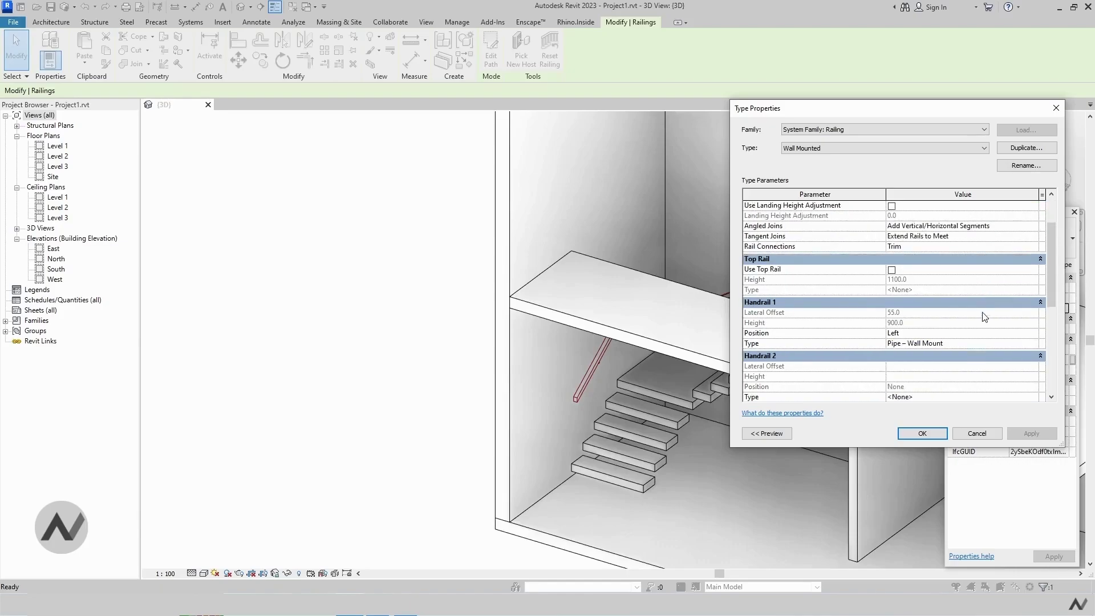
click(1033, 343)
click(1033, 343)
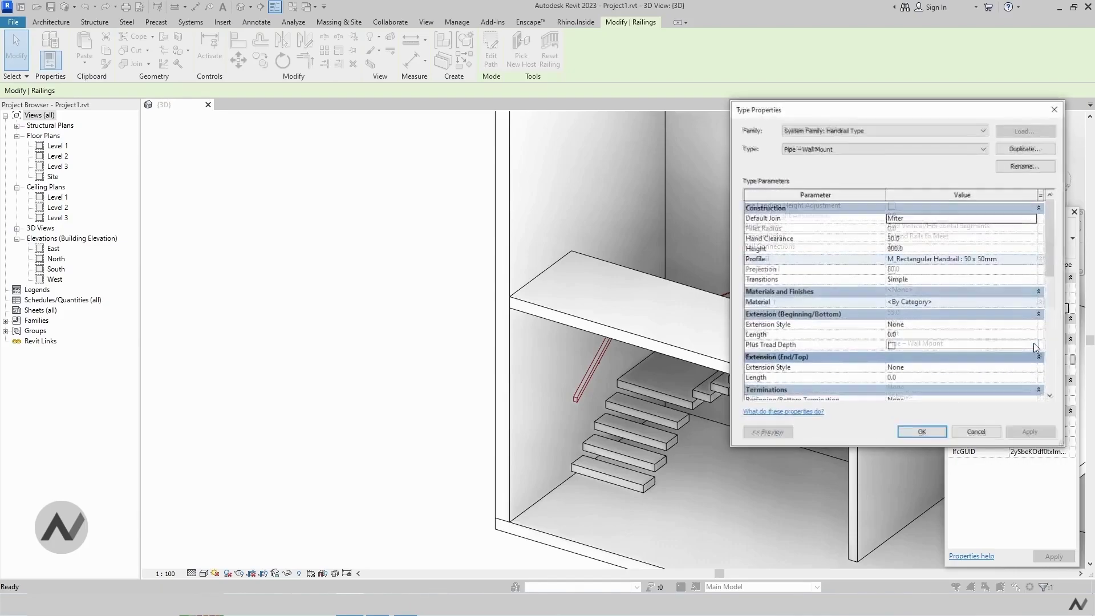
click(914, 249)
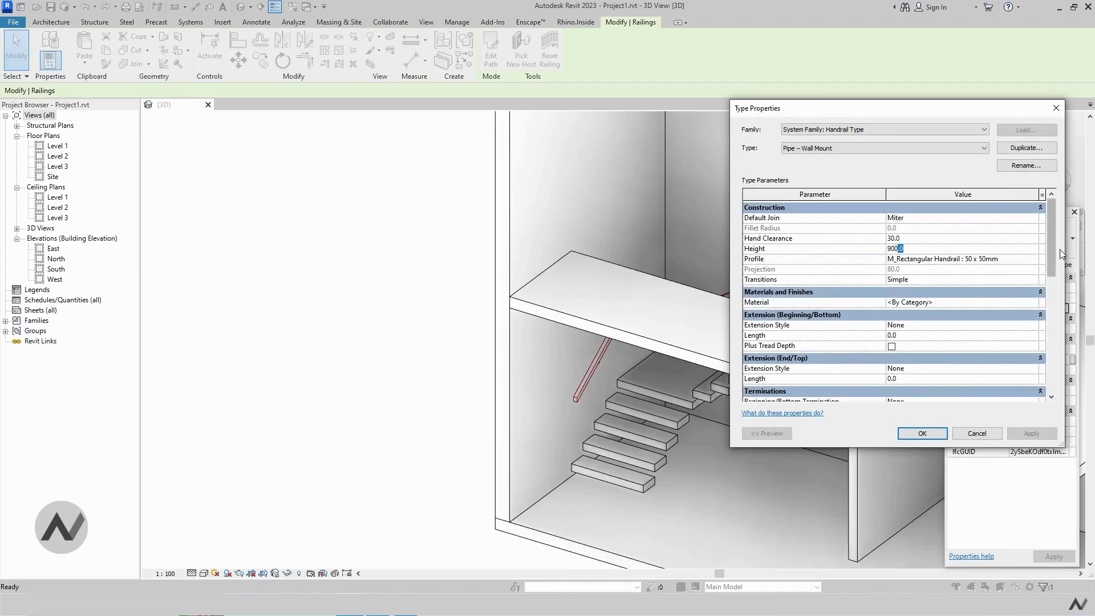
drag(1049, 249, 1043, 310)
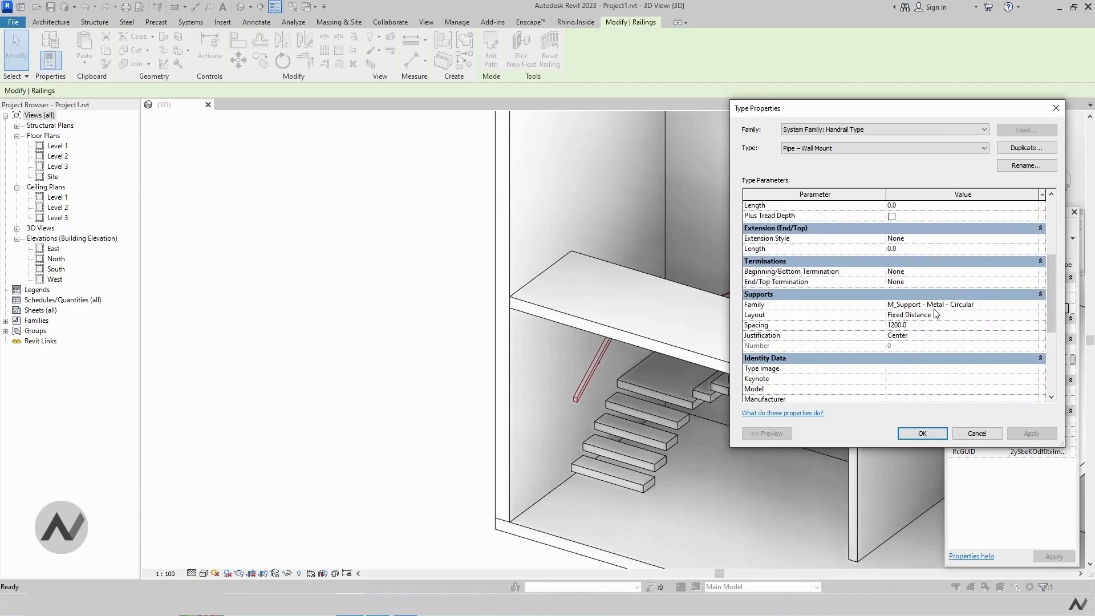
Set the handrail Supports Spacing to 900 and close both type dialogs.
click(913, 326)
text(00)
click(1030, 434)
click(925, 435)
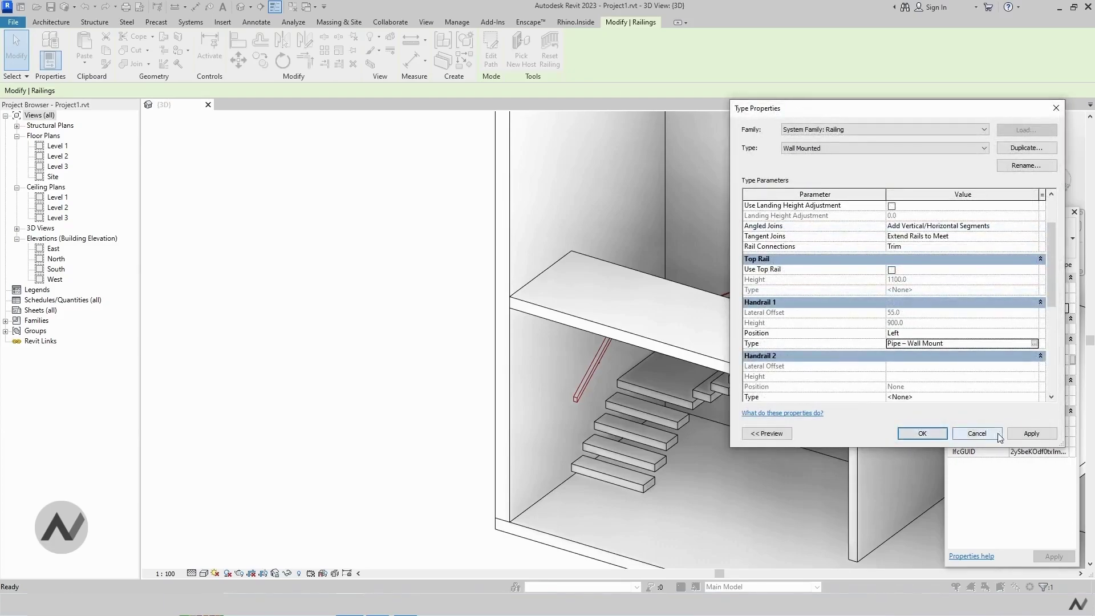
click(1031, 433)
click(922, 436)
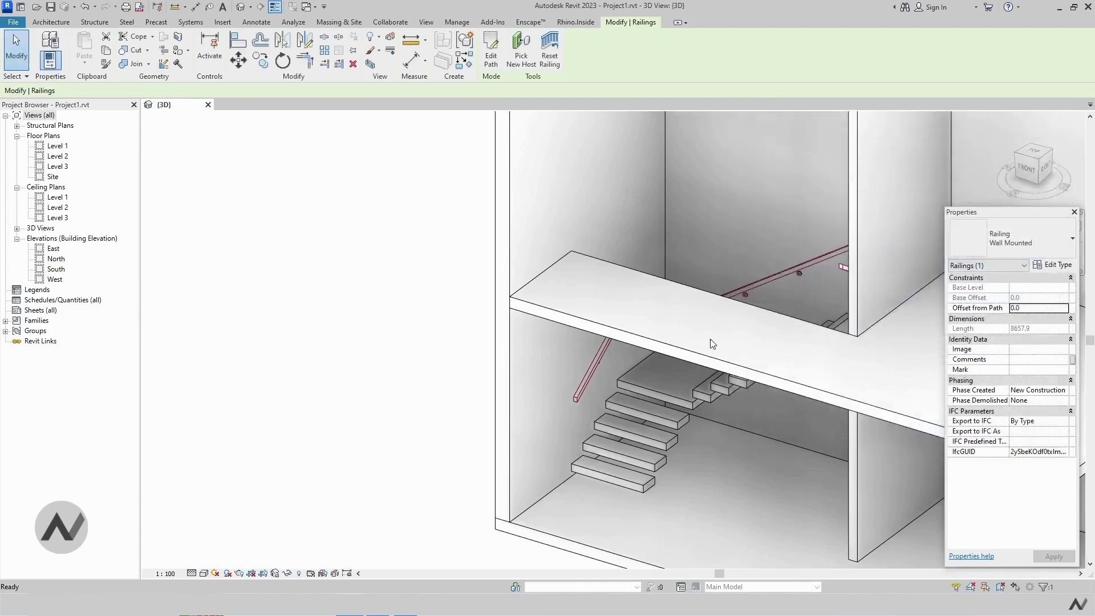
mouse_move(923, 436)
shift+middle_down()
mouse_move(848, 234)
mouse_move(781, 248)
shift+middle_up()
scroll(854, 228, up, 2)
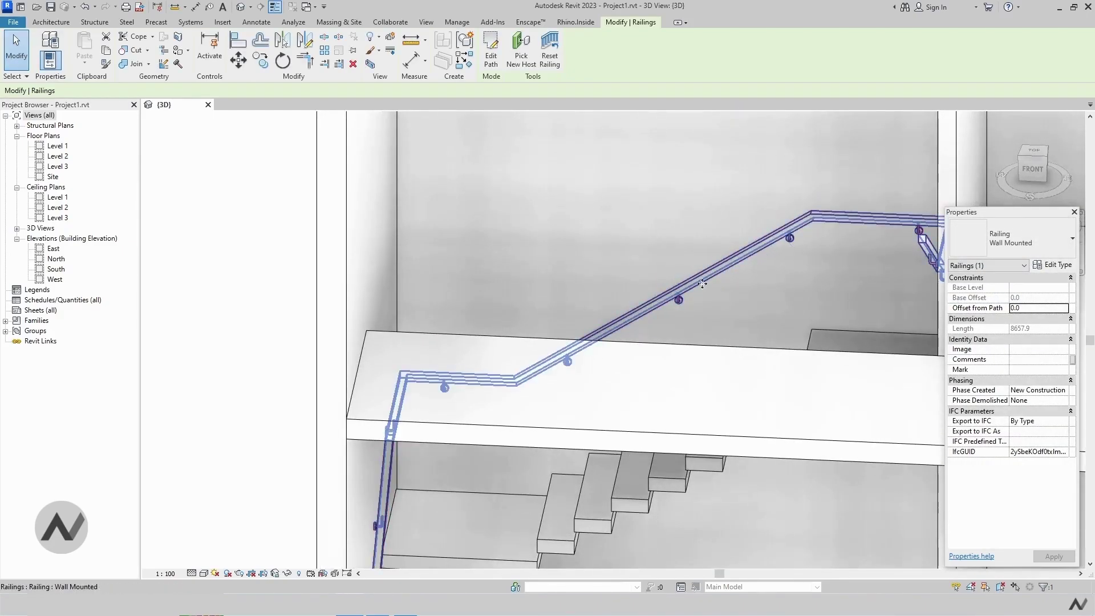
mouse_move(673, 308)
shift+middle_down()
mouse_move(712, 299)
mouse_move(782, 311)
mouse_move(679, 361)
shift+middle_up()
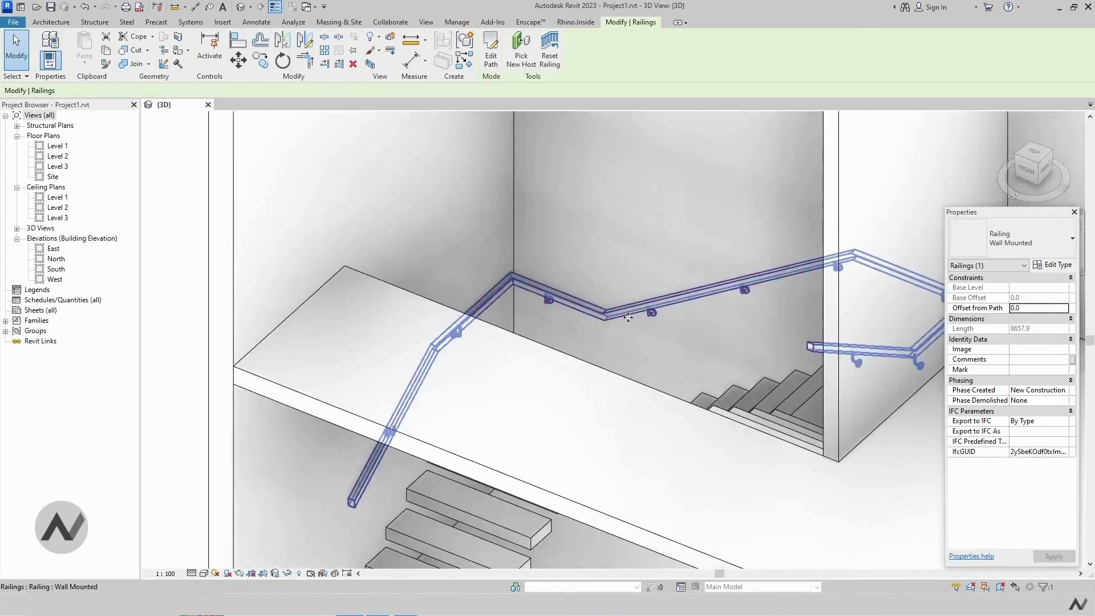
mouse_move(628, 317)
shift+middle_down()
mouse_move(601, 327)
mouse_move(625, 244)
mouse_move(562, 256)
mouse_move(483, 404)
mouse_move(478, 435)
shift+middle_up()
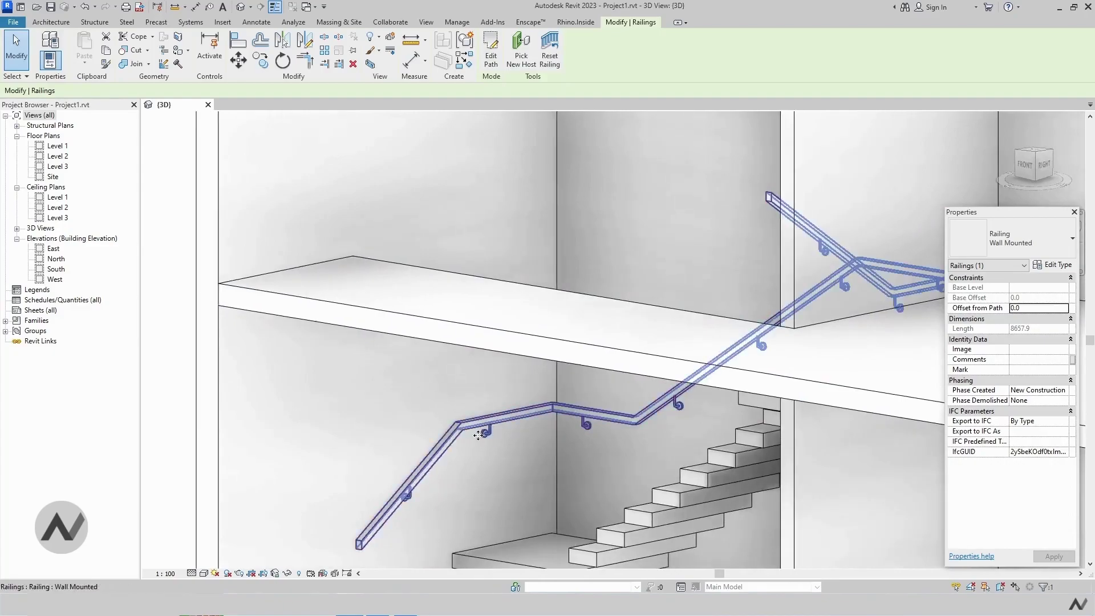
mouse_move(581, 388)
shift+middle_down()
mouse_move(737, 492)
mouse_move(774, 484)
mouse_move(640, 450)
mouse_move(653, 485)
mouse_move(680, 466)
mouse_move(810, 229)
shift+middle_up()
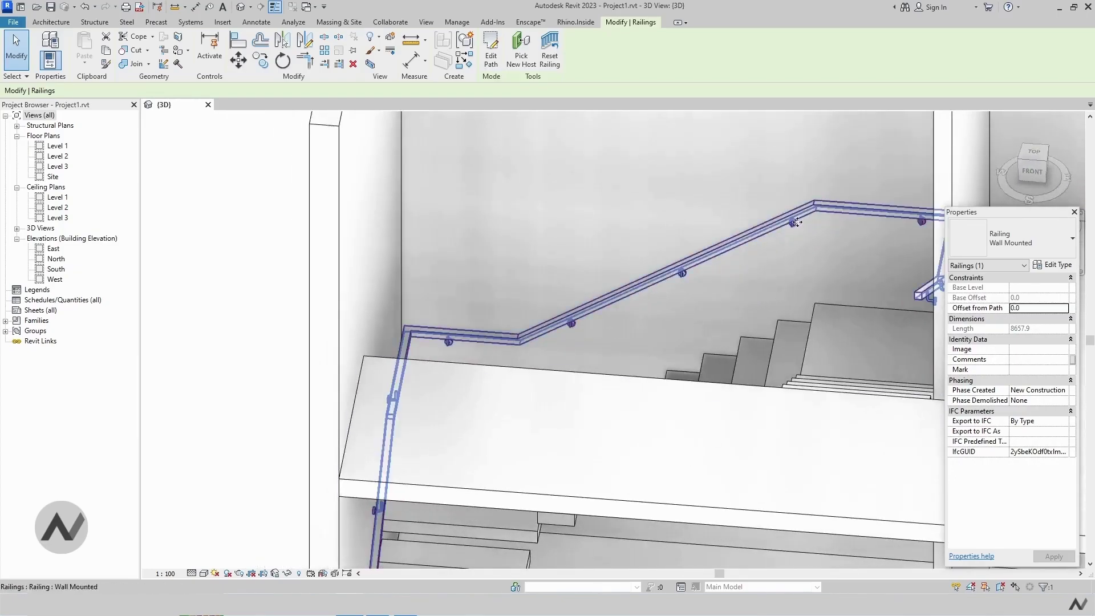
key(Tab)
Try selecting individual handrail supports to find the one at the upper bend.
click(796, 225)
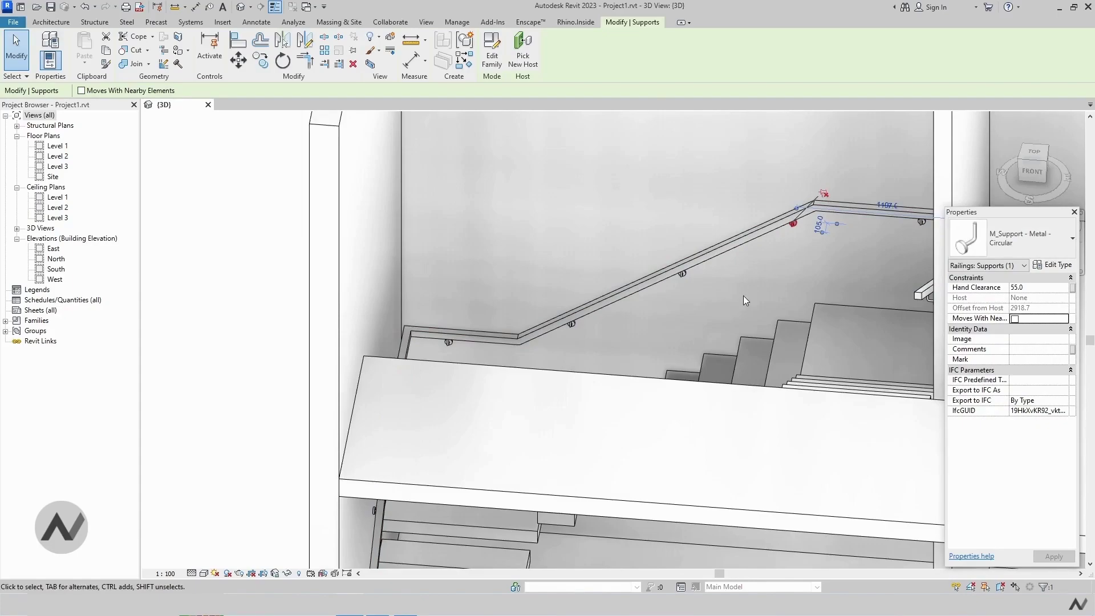
key(Escape)
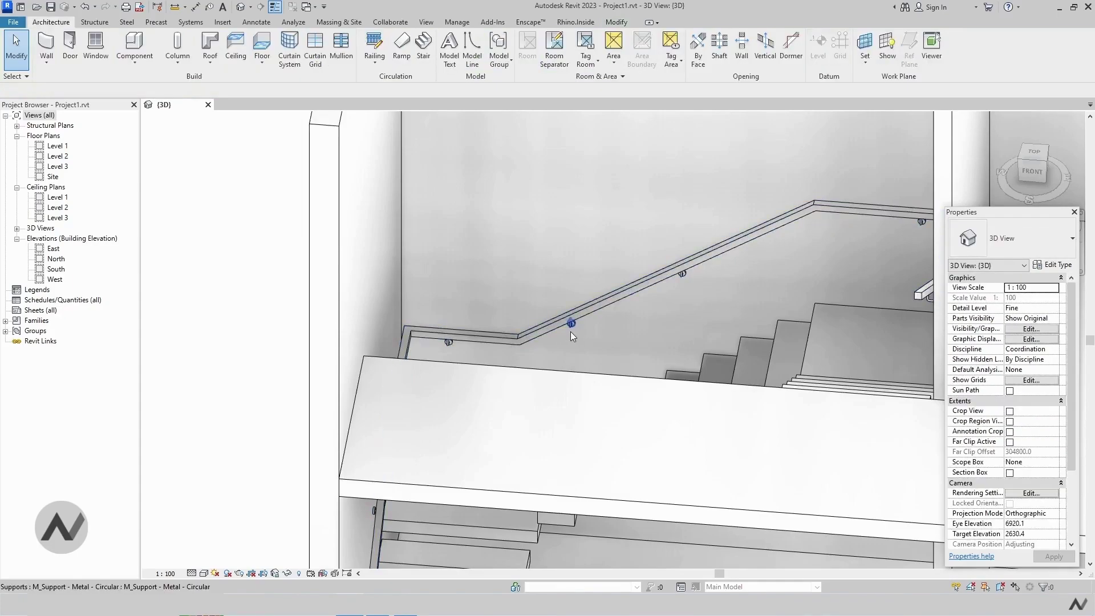
click(571, 331)
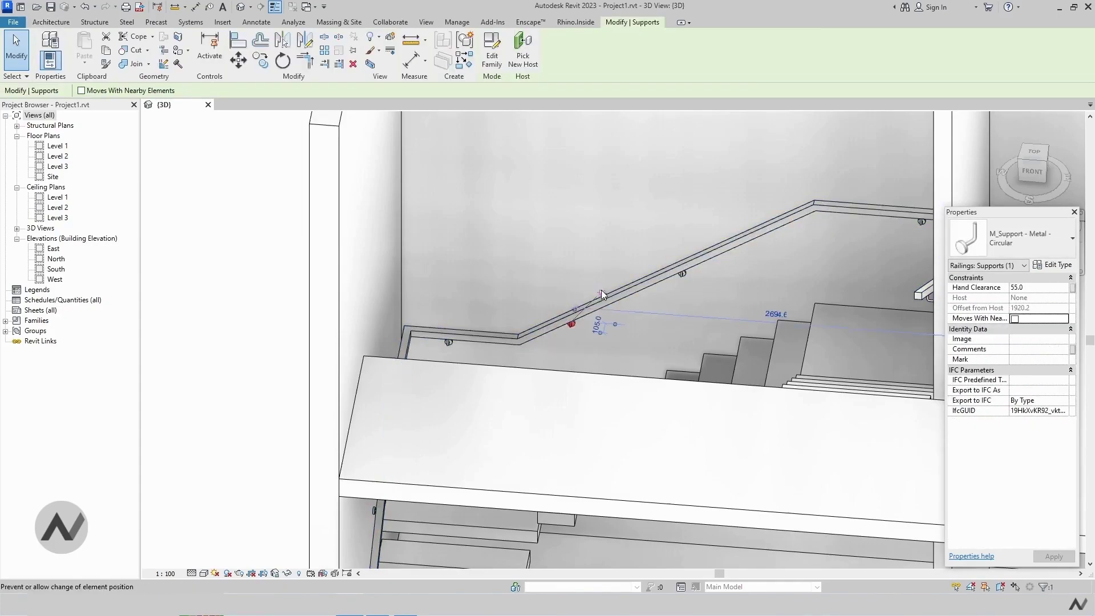
key(Escape)
mouse_move(601, 290)
shift+middle_down()
mouse_move(604, 322)
mouse_move(764, 372)
mouse_move(847, 214)
shift+middle_up()
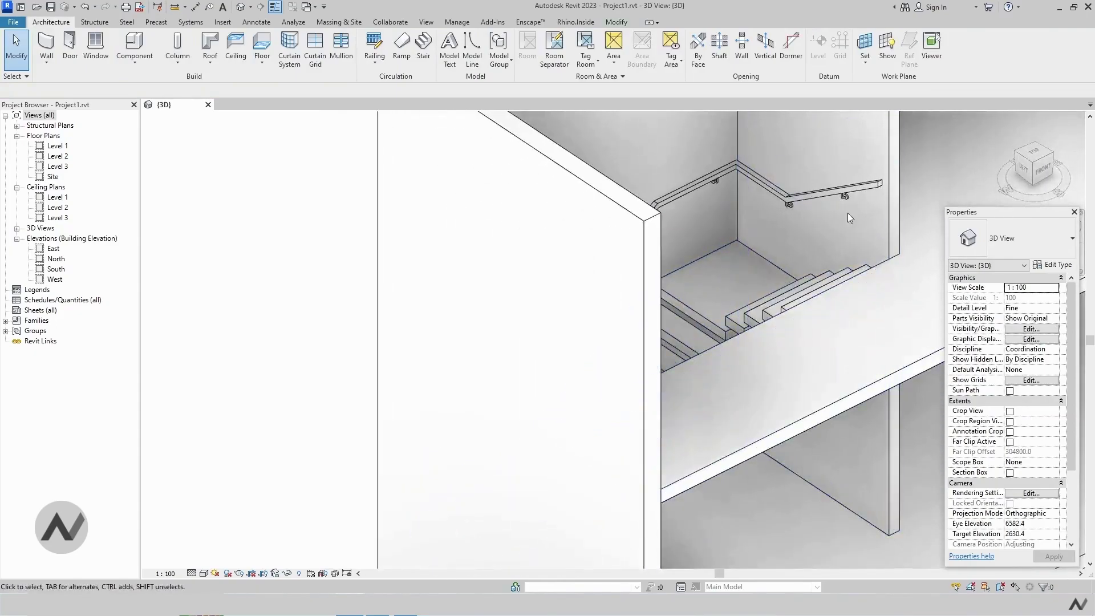
click(789, 207)
click(789, 207)
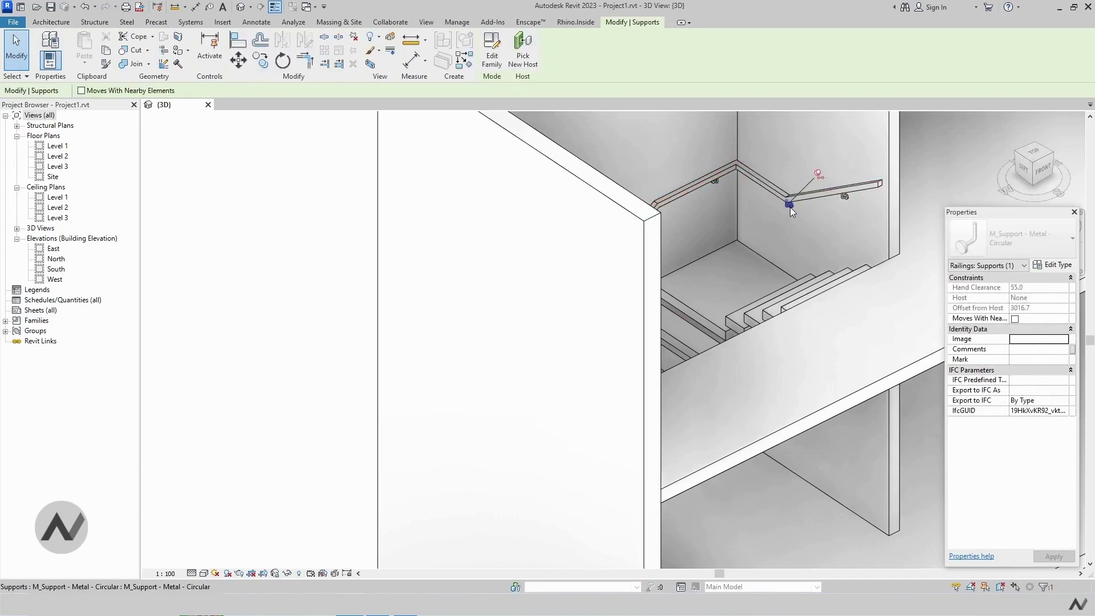
key(Escape)
mouse_move(818, 173)
shift+middle_down()
mouse_move(836, 261)
mouse_move(818, 289)
mouse_move(774, 255)
shift+middle_up()
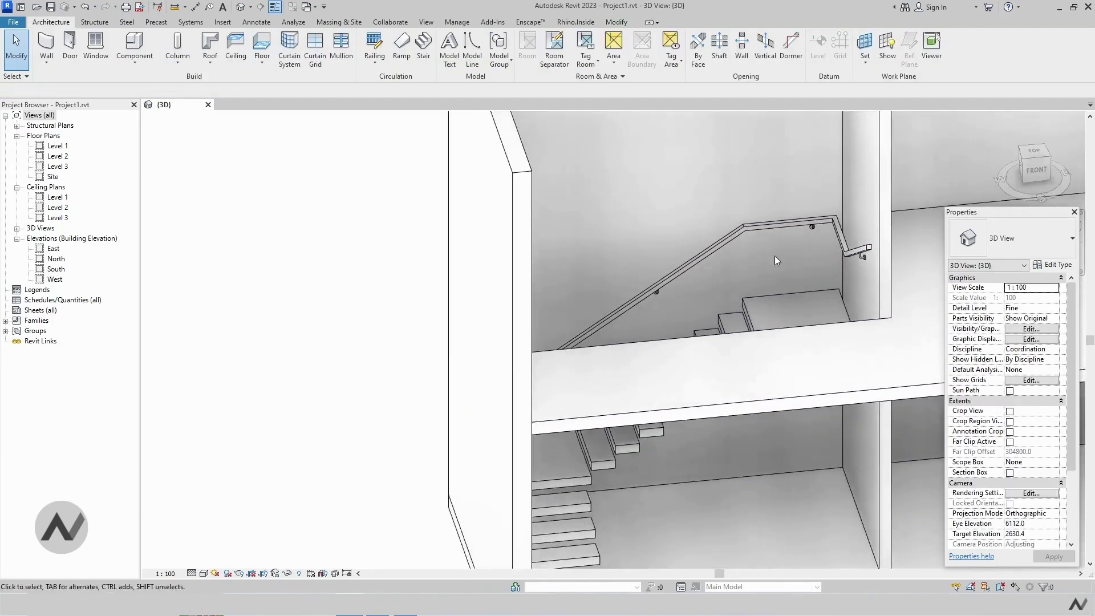
Drag the support near the top bend along the rail to 600, then view the stair.
click(814, 230)
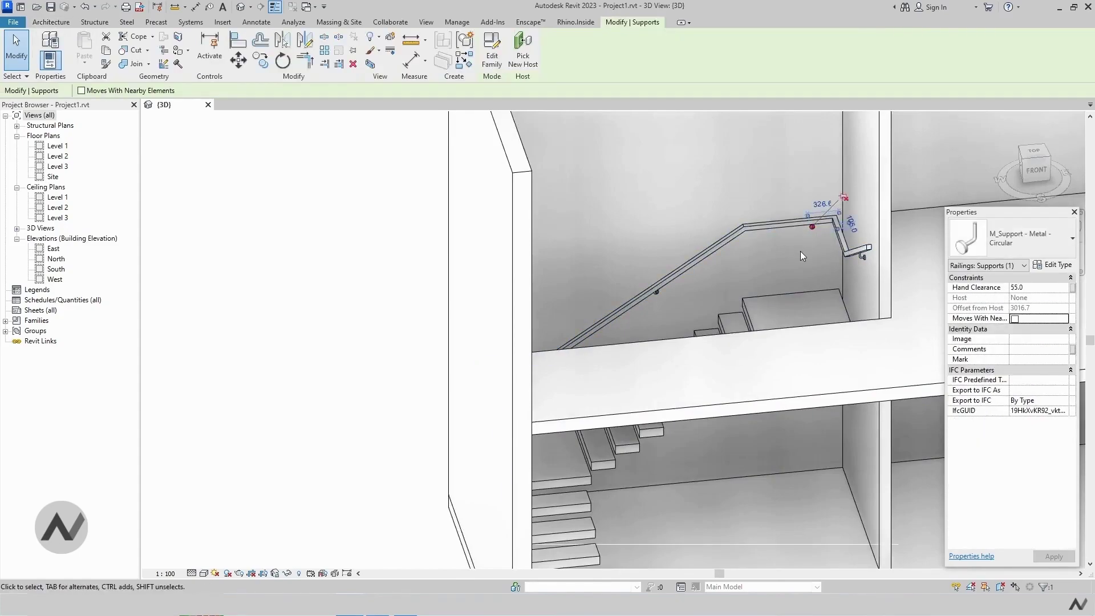
mouse_move(807, 229)
mouse_down()
mouse_move(788, 251)
mouse_move(799, 250)
mouse_up()
scroll(775, 173, up, 1)
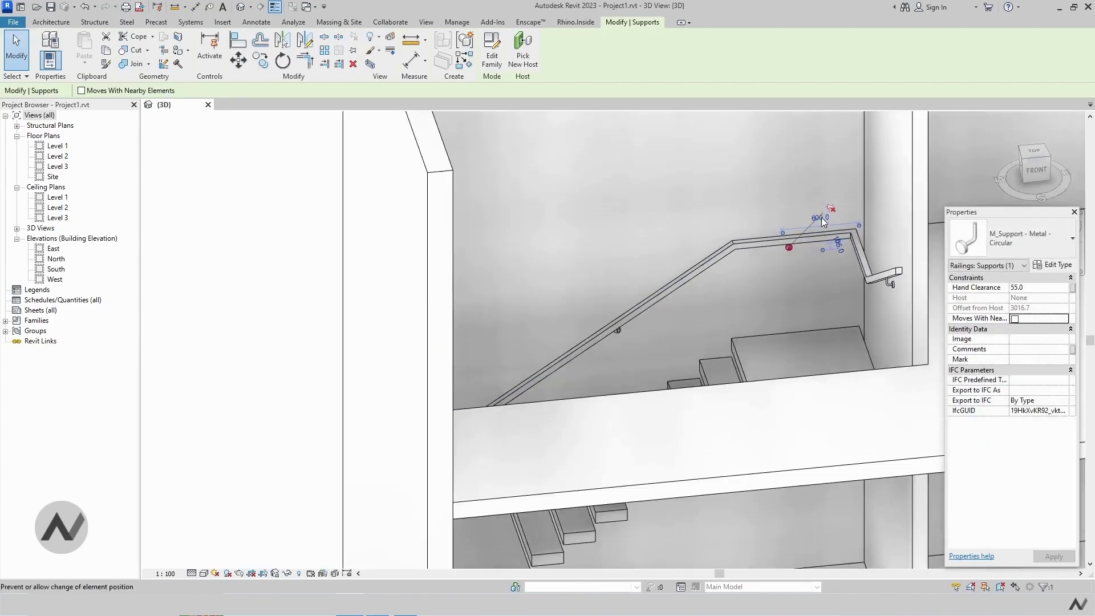
scroll(821, 217, up, 1)
click(778, 218)
mouse_move(778, 218)
shift+middle_down()
mouse_move(789, 348)
mouse_move(803, 354)
mouse_move(775, 264)
mouse_move(618, 268)
mouse_move(678, 254)
mouse_move(745, 264)
mouse_move(794, 303)
mouse_move(850, 298)
mouse_move(889, 371)
mouse_move(801, 371)
mouse_move(692, 333)
mouse_move(664, 245)
shift+middle_up()
scroll(516, 420, up, 1)
scroll(517, 419, up, 1)
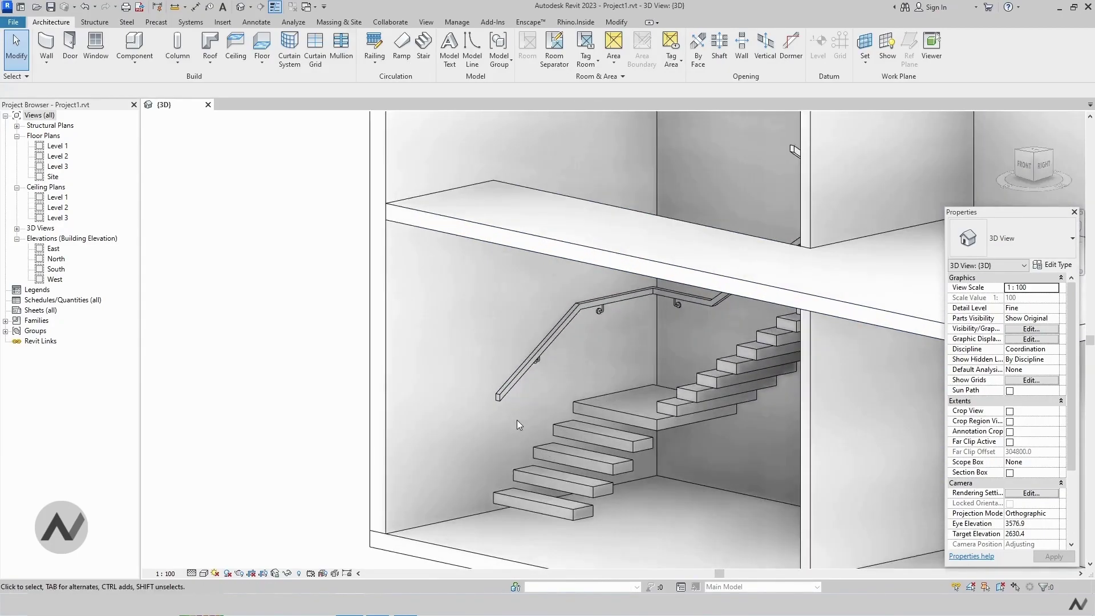
scroll(517, 420, up, 1)
Open the Pipe – Wall Mount handrail type from the Wall Mounted railing's type properties.
click(511, 375)
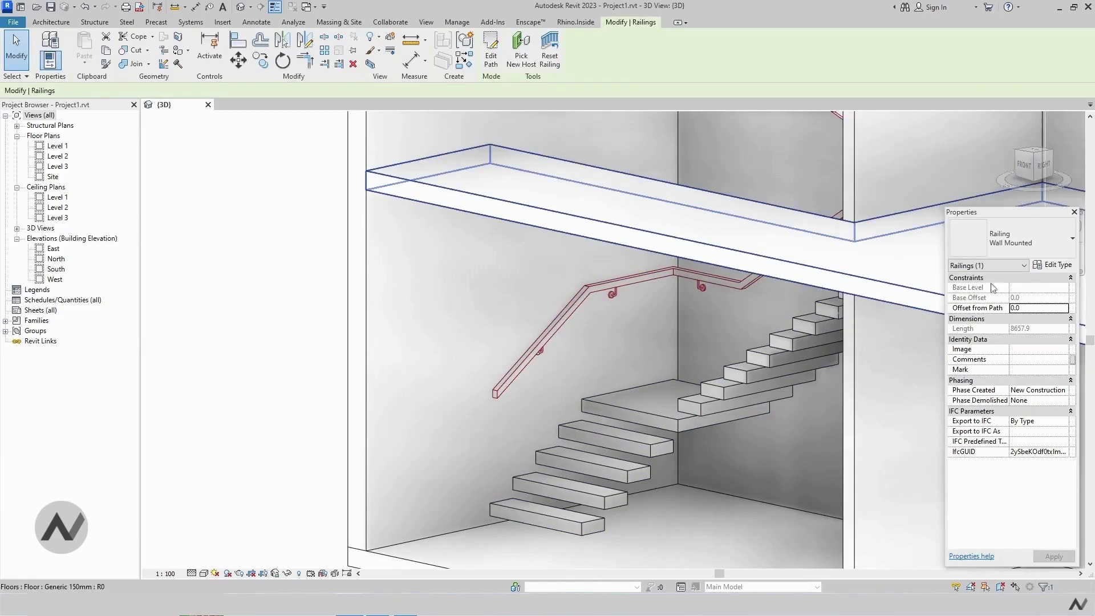
click(1045, 268)
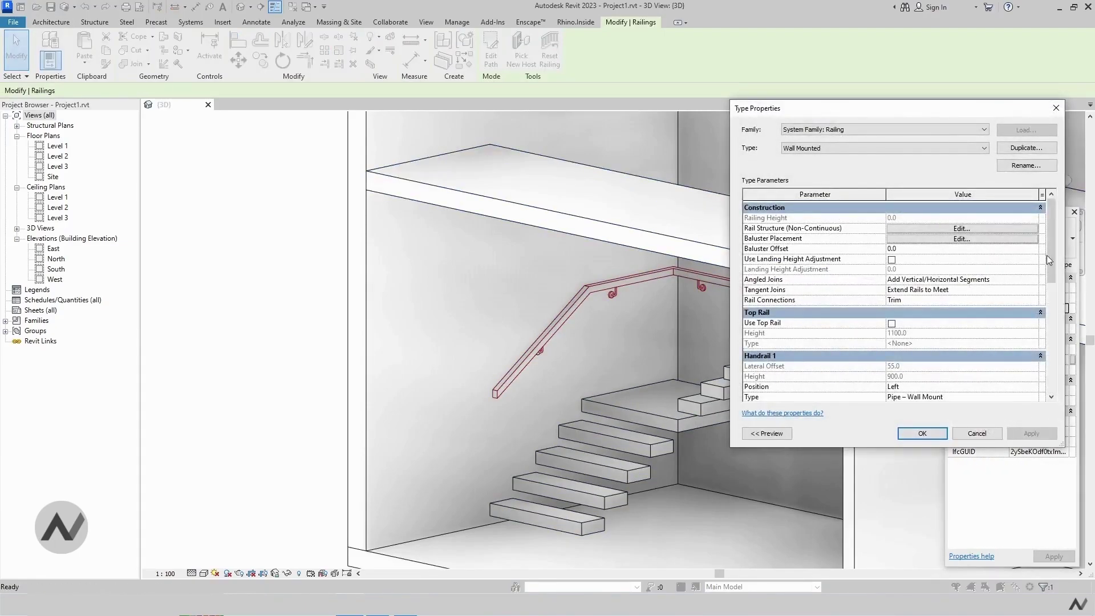
drag(1048, 260, 1058, 301)
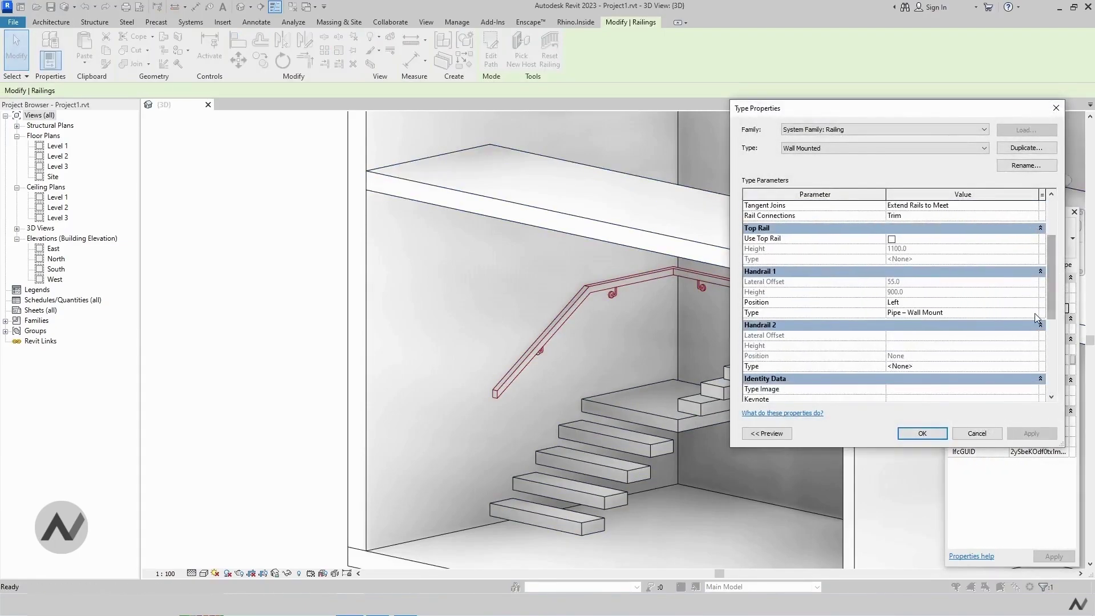
click(1035, 312)
click(1035, 313)
drag(1047, 257, 1046, 293)
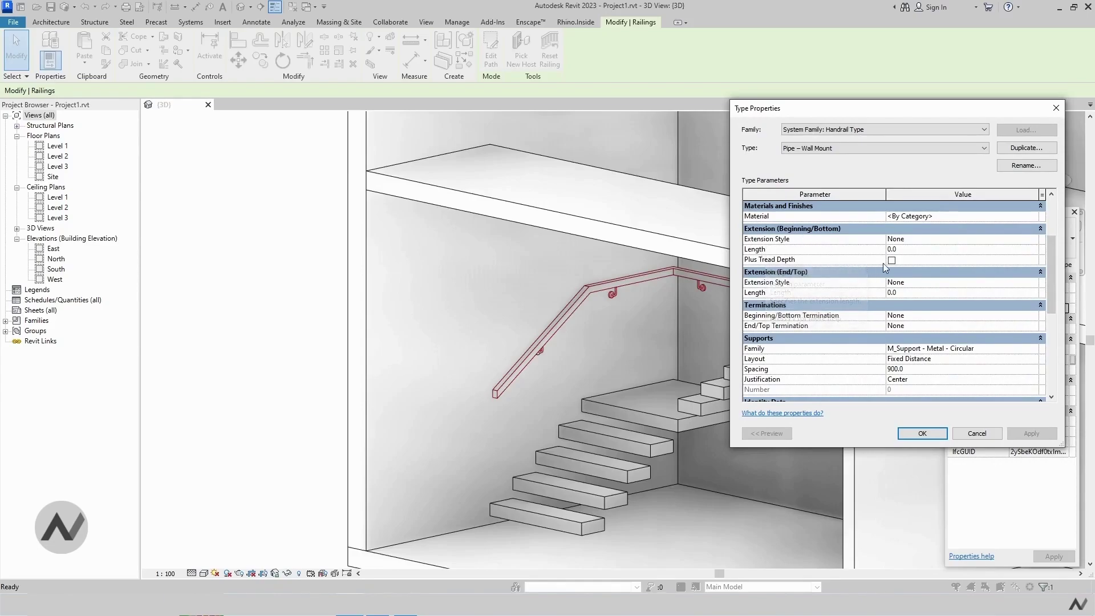
Try Plus Tread Depth, then set the bottom extension length to 500.0 and apply.
click(892, 260)
click(1031, 433)
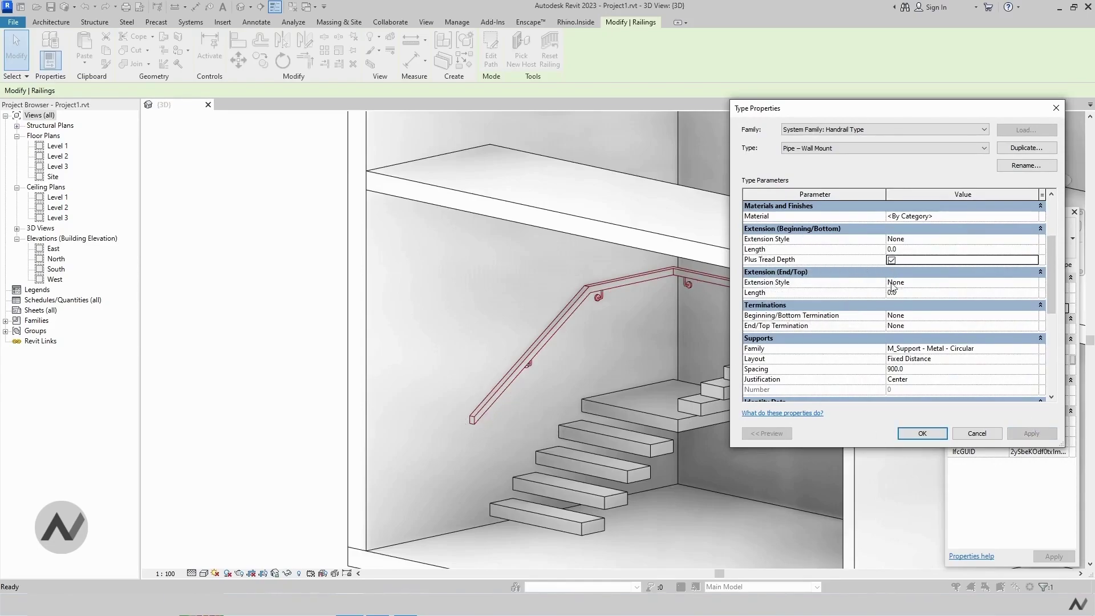
click(1023, 434)
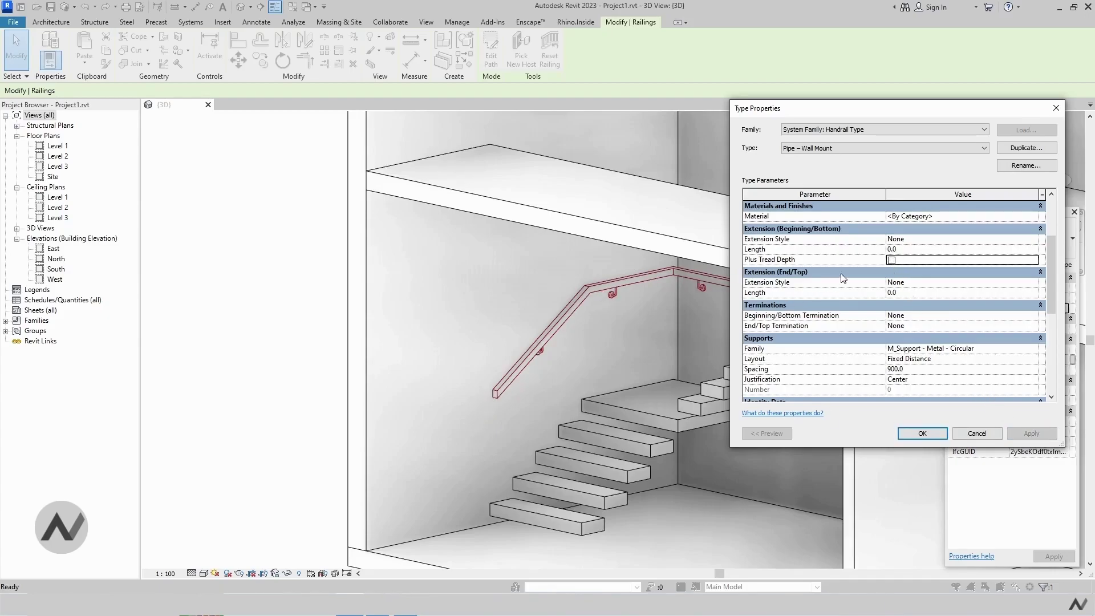
click(899, 251)
key(BackSpace)
key(BackSpace)
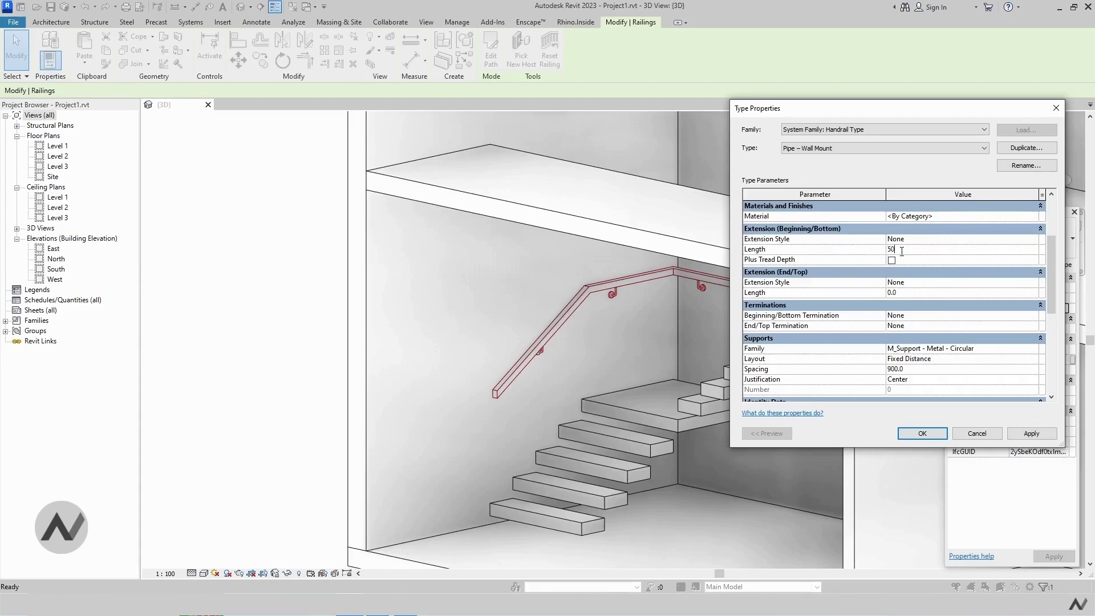
click(1031, 434)
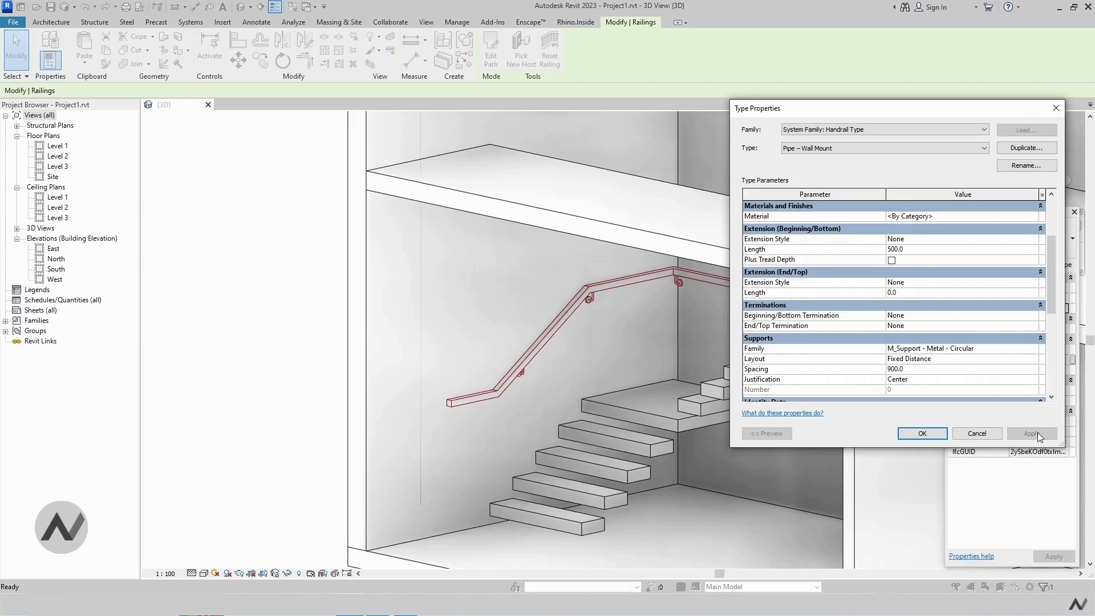
Change the bottom extension length to 300 and try the Wall extension style.
double_click(909, 248)
text(3000)
click(1036, 436)
click(915, 240)
click(1034, 240)
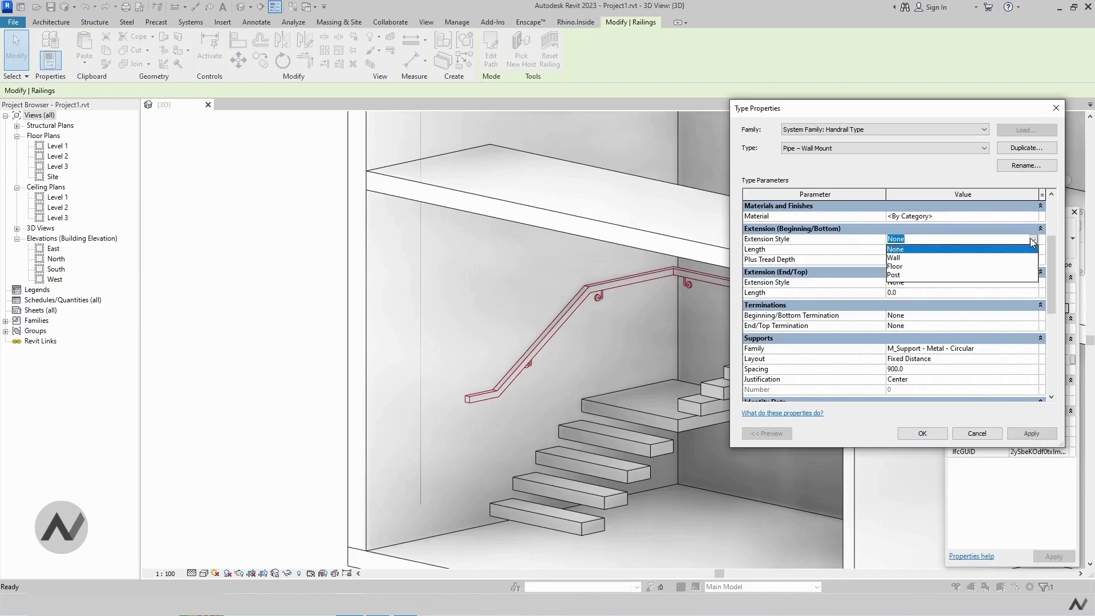
click(892, 258)
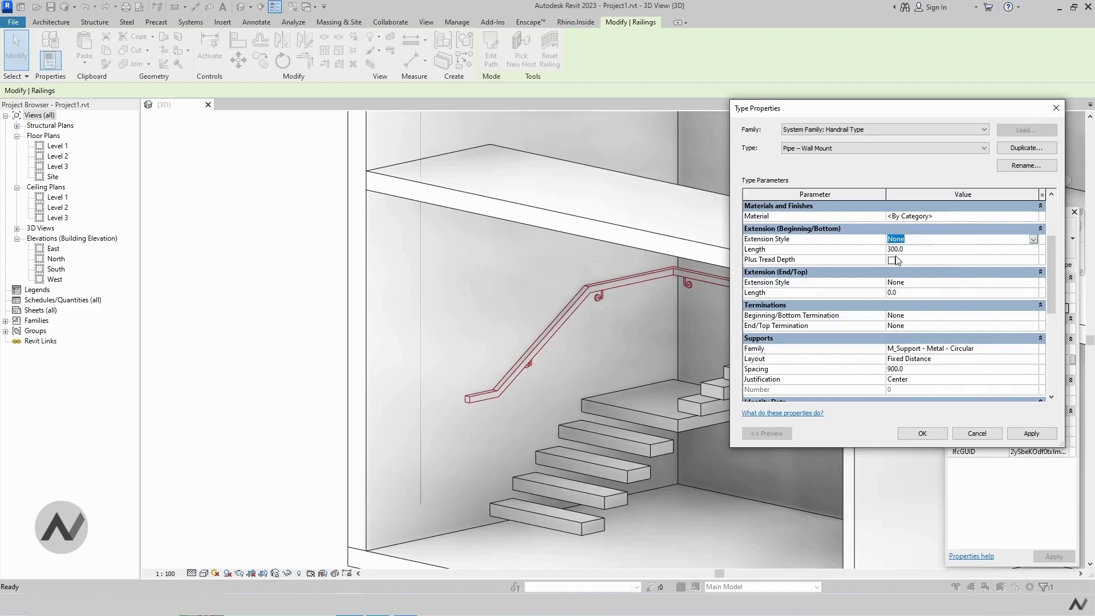
click(1031, 433)
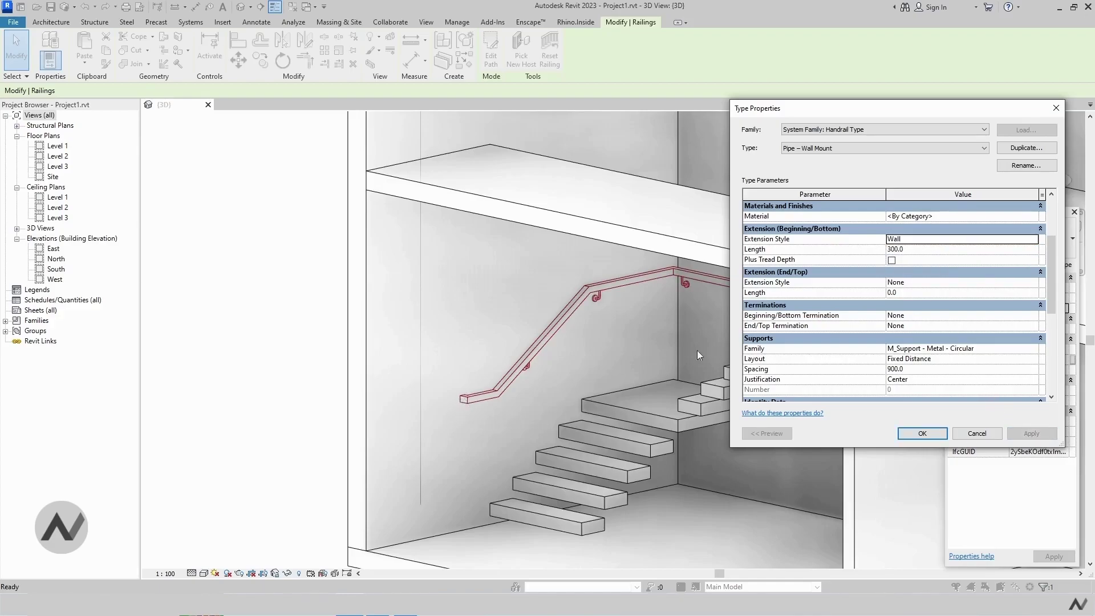
Try the Floor and then Post bottom extension styles, applying each.
click(1033, 240)
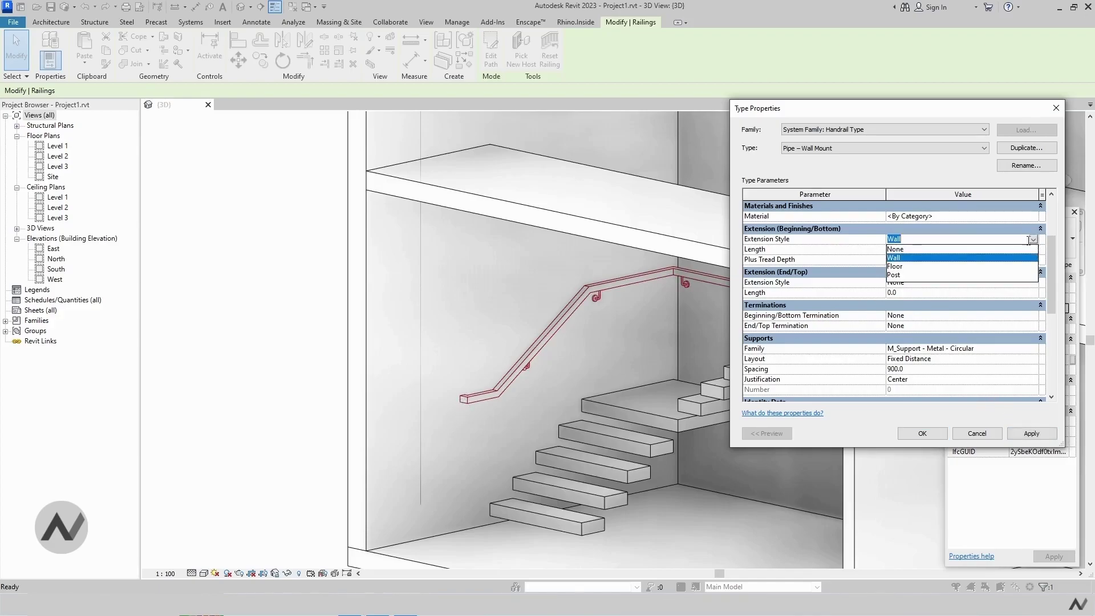
click(893, 267)
click(1027, 434)
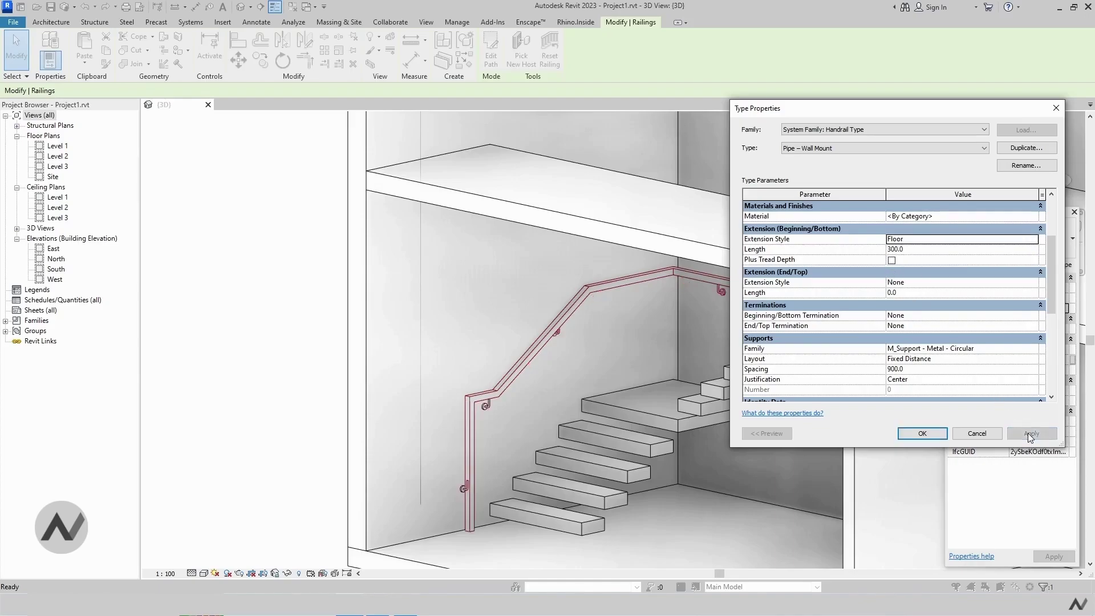
click(1034, 240)
click(905, 276)
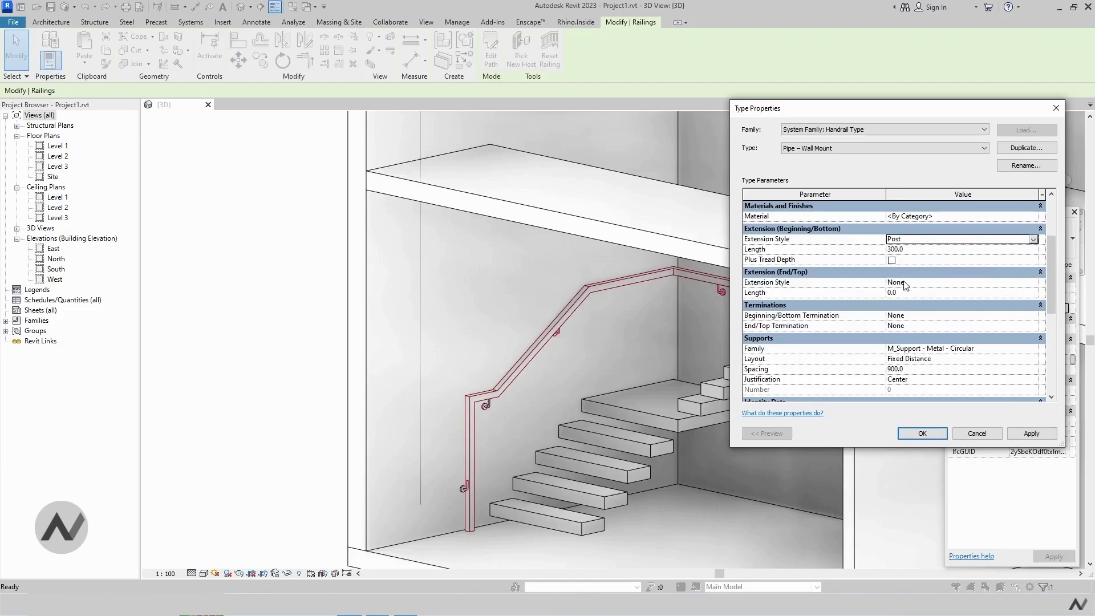
click(1030, 430)
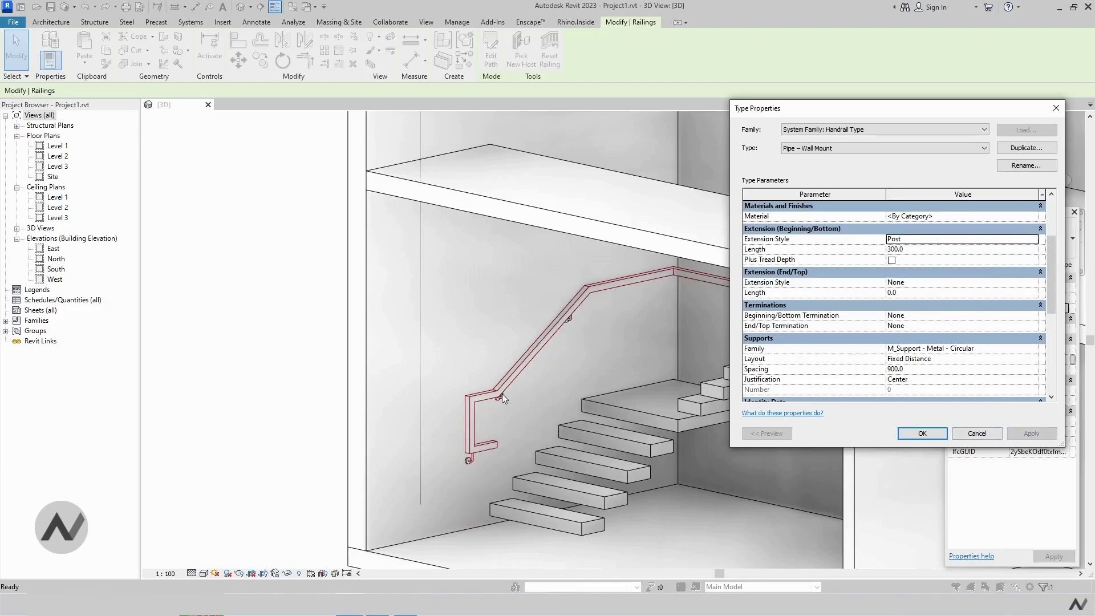
Reset the bottom extension style to None with length 0 and apply.
click(1034, 240)
click(963, 249)
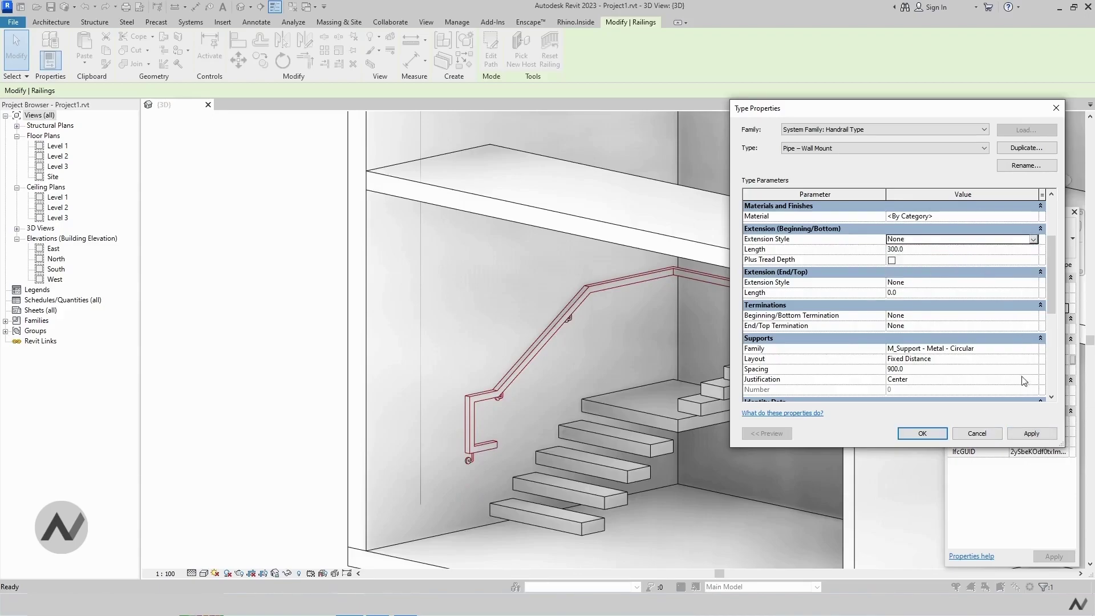
click(1028, 432)
click(1034, 250)
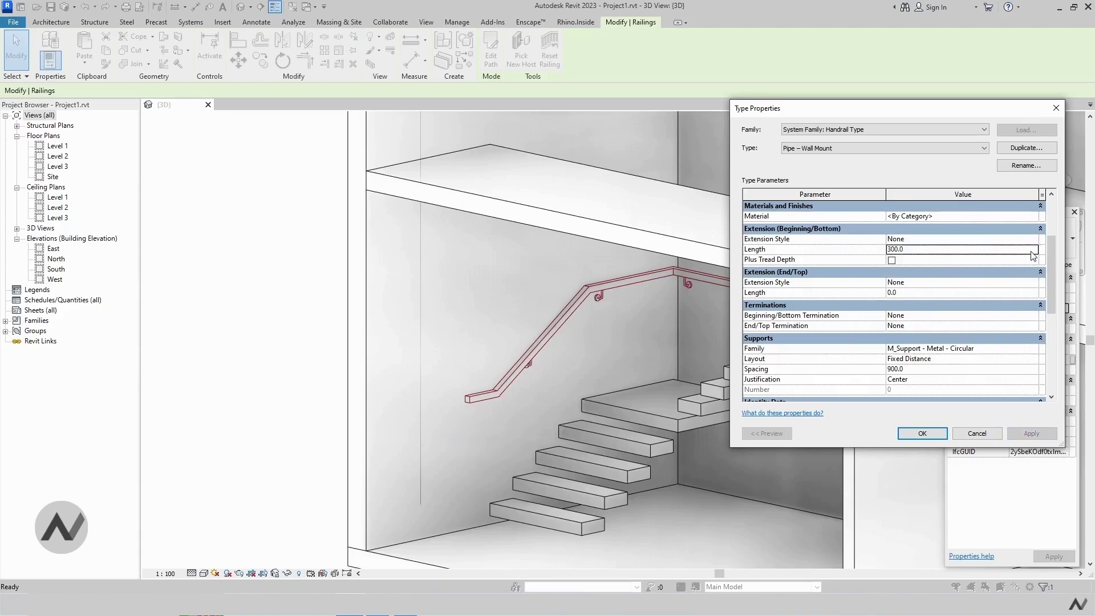
text(0)
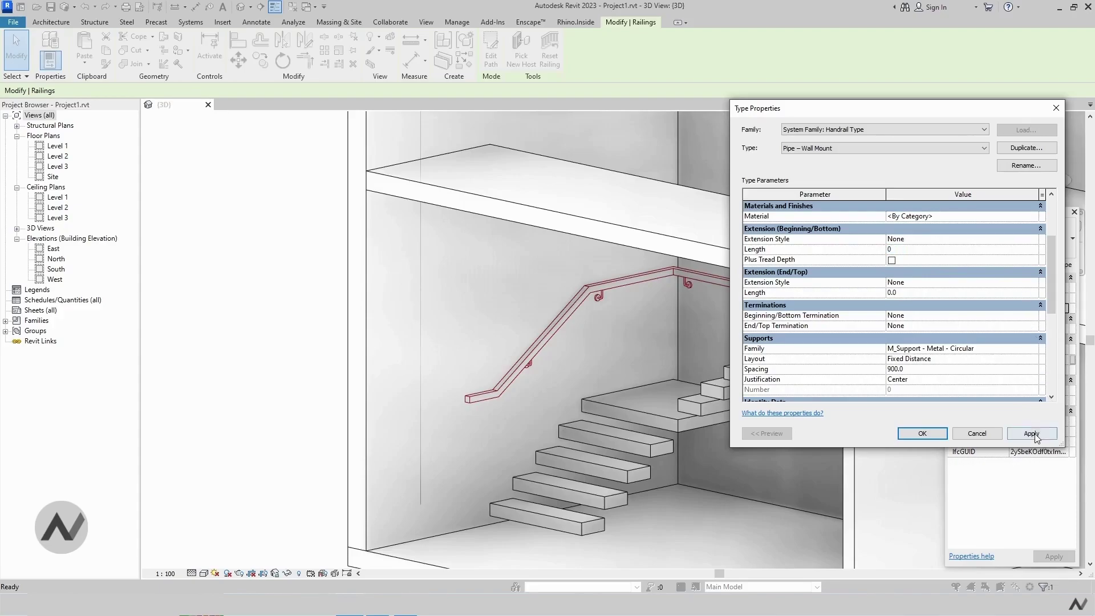
click(1026, 432)
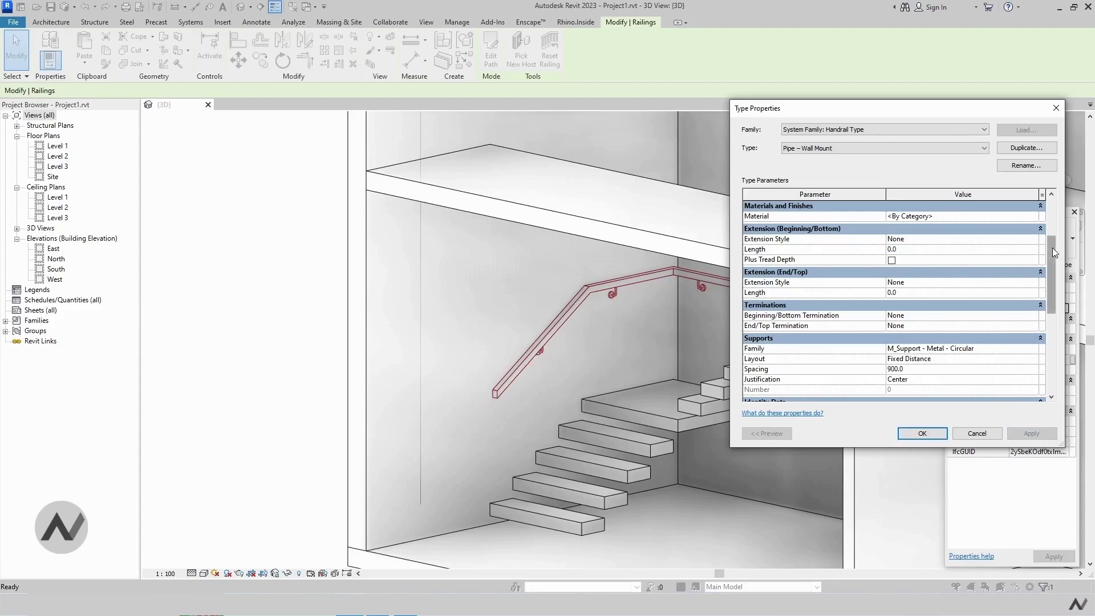
Keep the M_Support - Metal - Circular supports and OK both type properties dialogs.
drag(1053, 255, 1053, 275)
click(1031, 307)
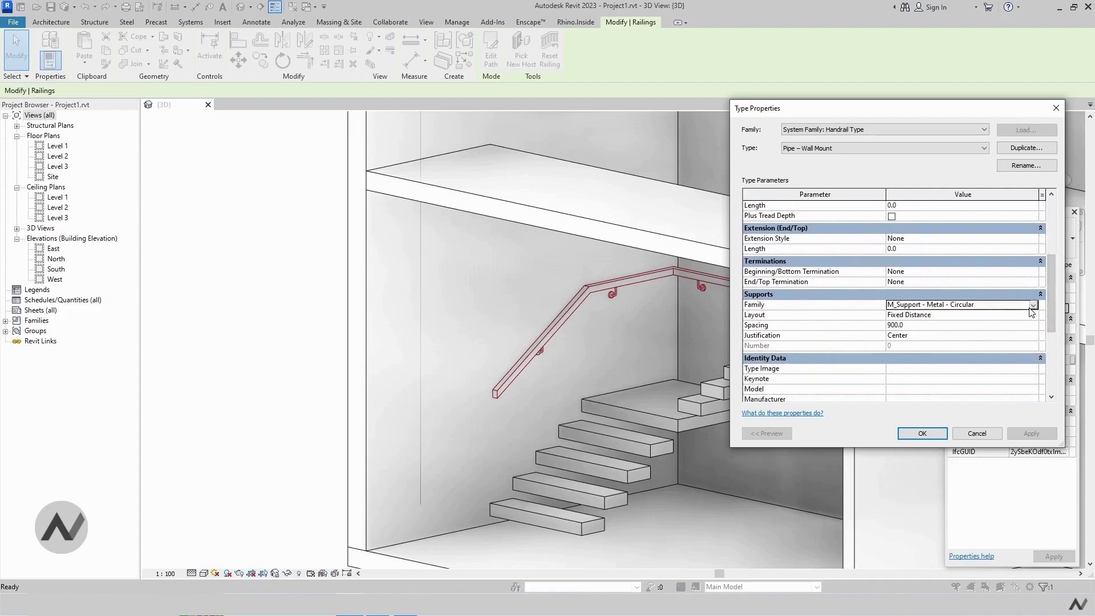
click(1035, 313)
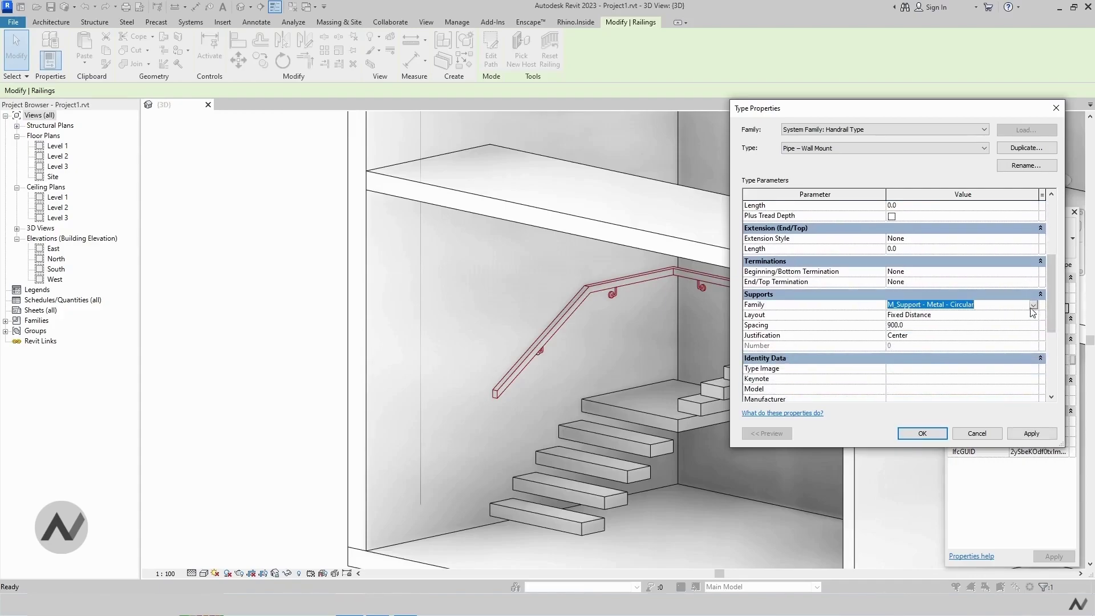
click(916, 337)
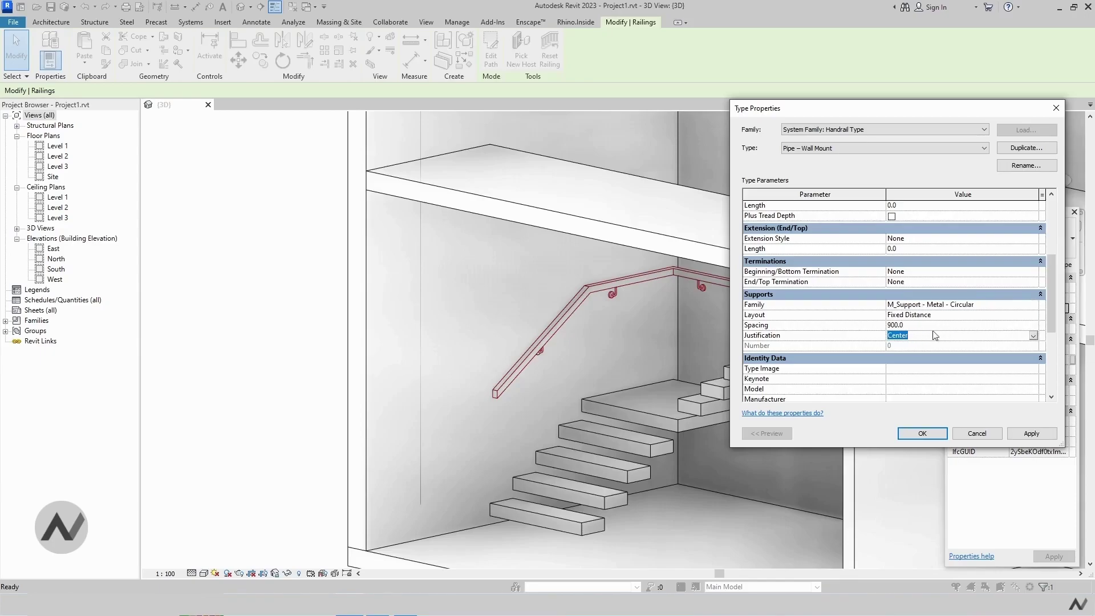
mouse_move(1052, 319)
mouse_down()
mouse_move(1051, 355)
mouse_move(1047, 259)
mouse_up()
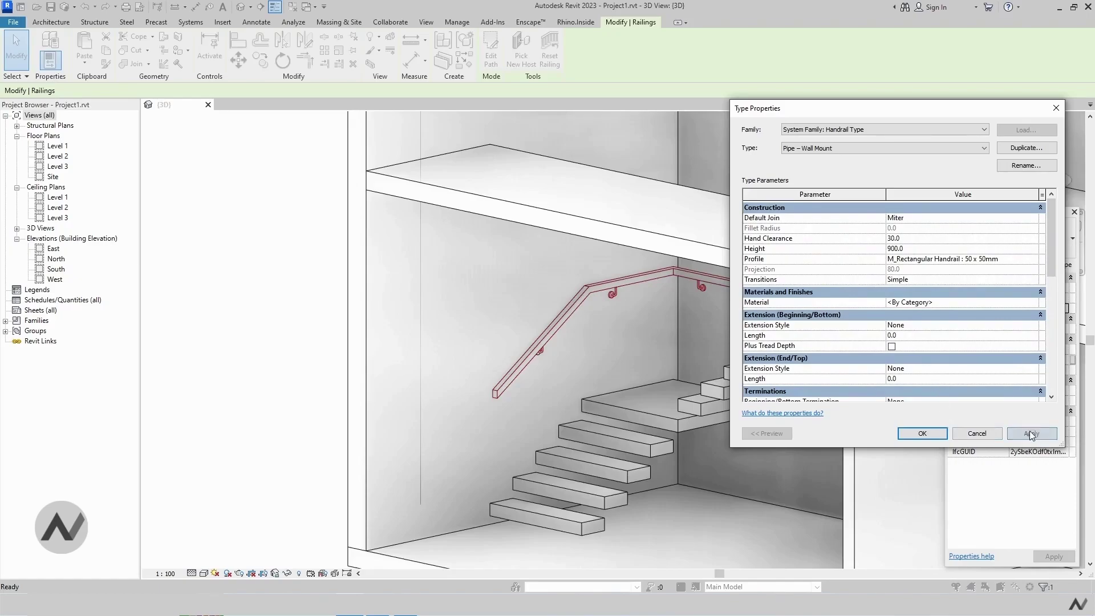
click(922, 433)
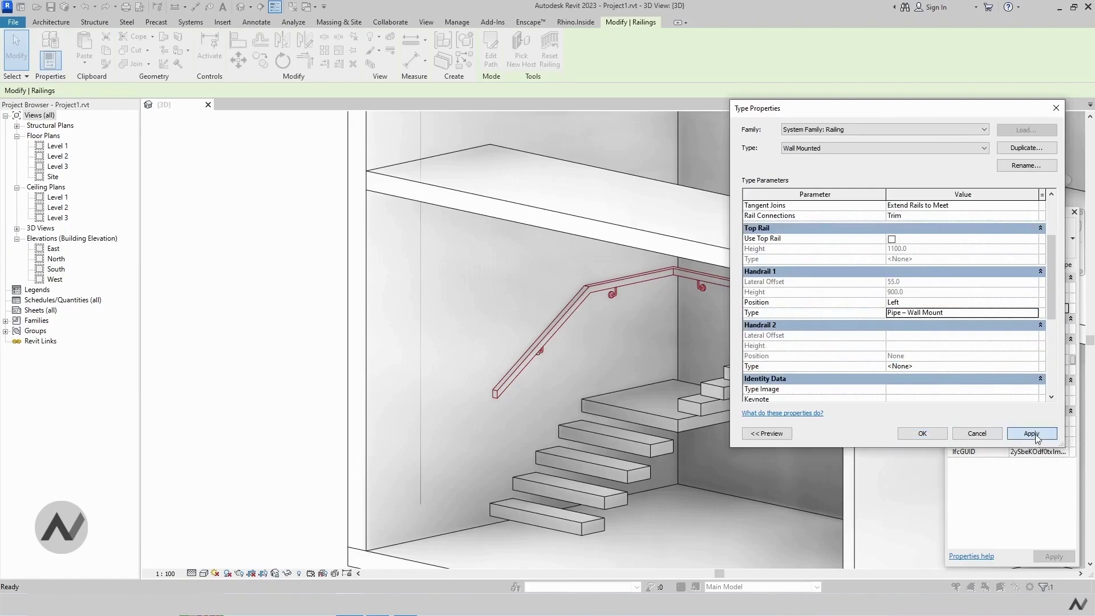
click(922, 433)
scroll(754, 419, down, 1)
Deselect the railing, orbit around the stairs, and set an isometric ViewCube corner view of the two-storey model.
key(Escape)
mouse_move(752, 502)
shift+middle_down()
mouse_move(781, 469)
mouse_move(573, 455)
shift+middle_up()
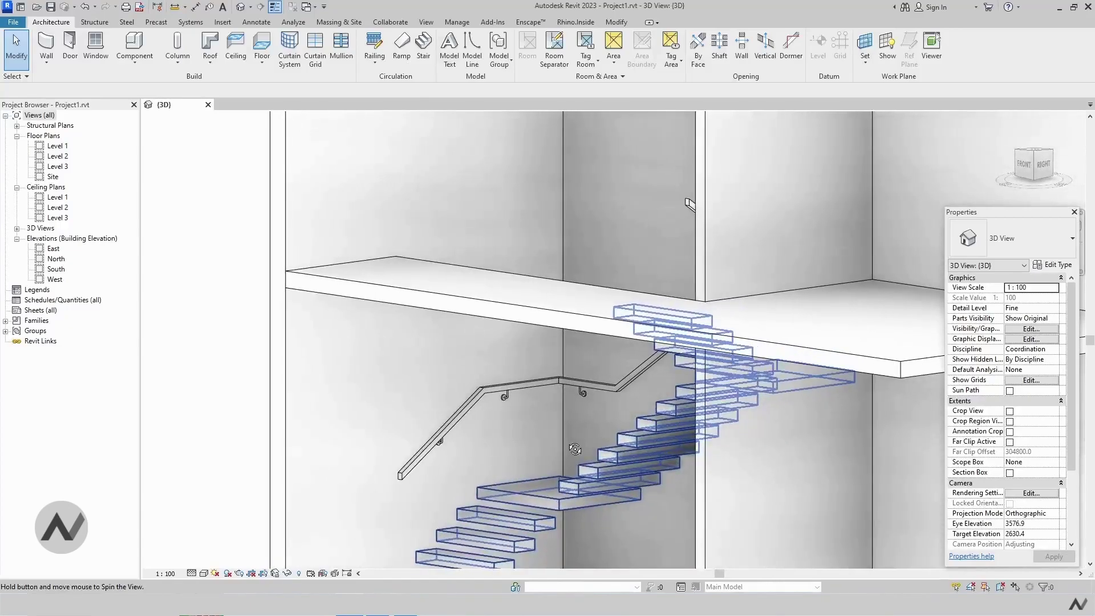
mouse_move(572, 455)
shift+middle_down()
mouse_move(728, 459)
mouse_move(615, 479)
mouse_move(606, 385)
shift+middle_up()
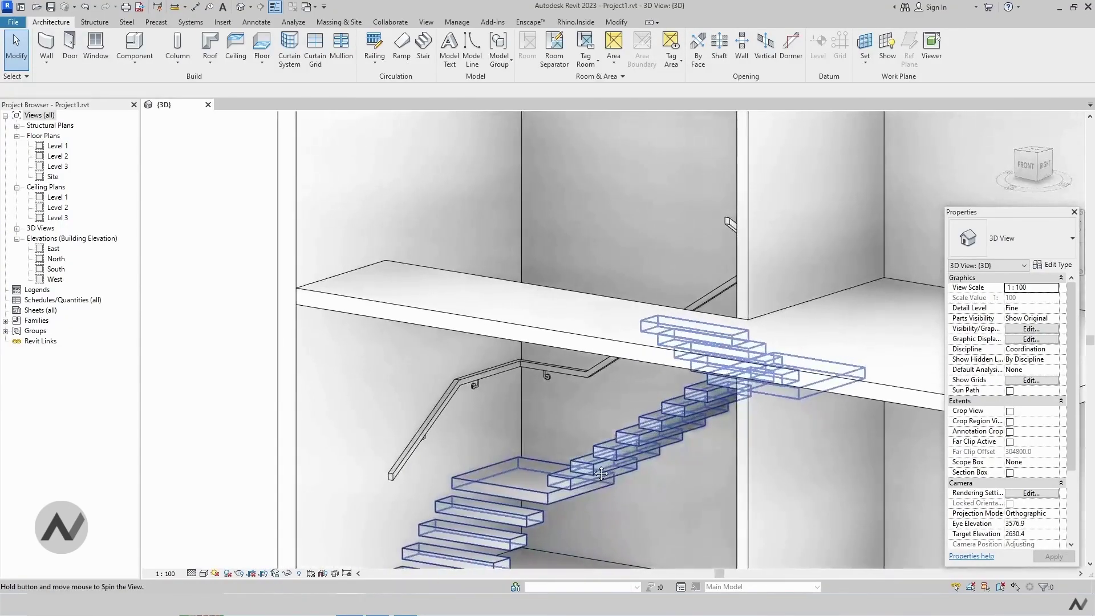
scroll(607, 384, down, 2)
scroll(606, 384, down, 2)
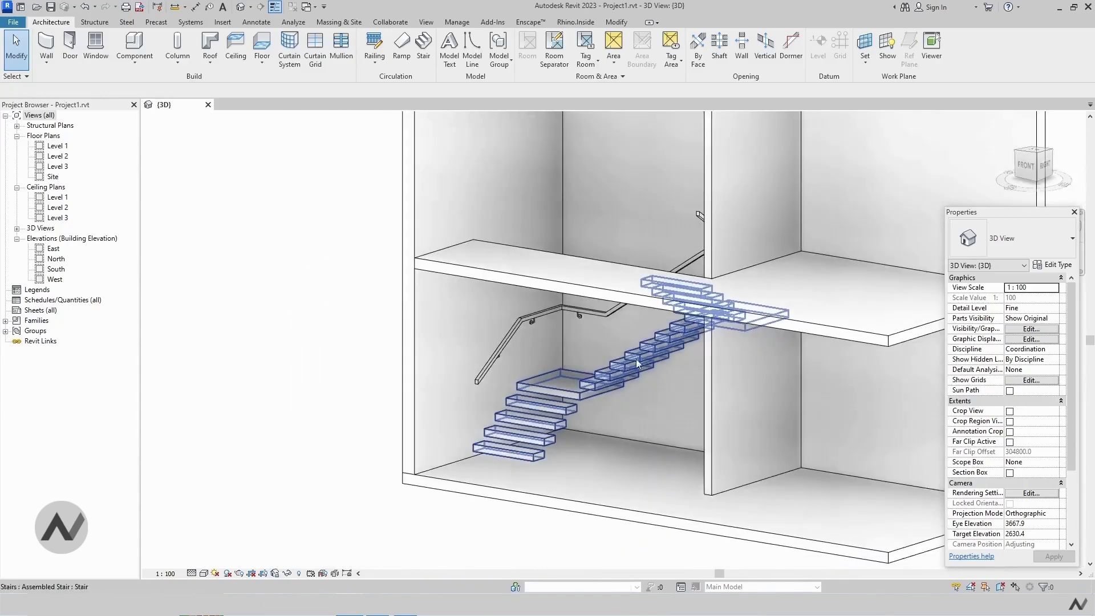
click(1036, 158)
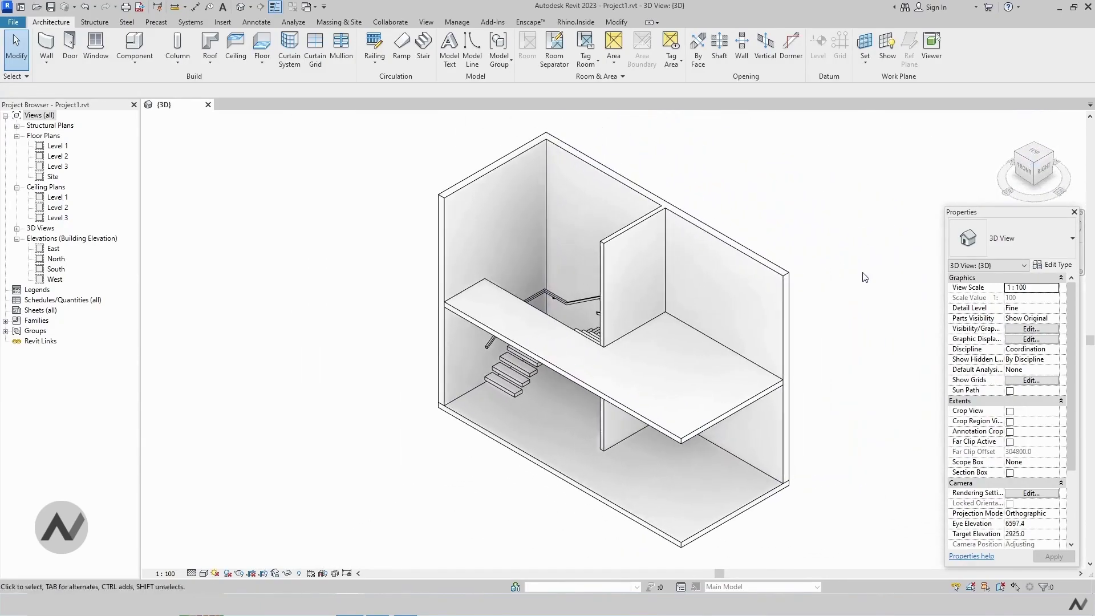